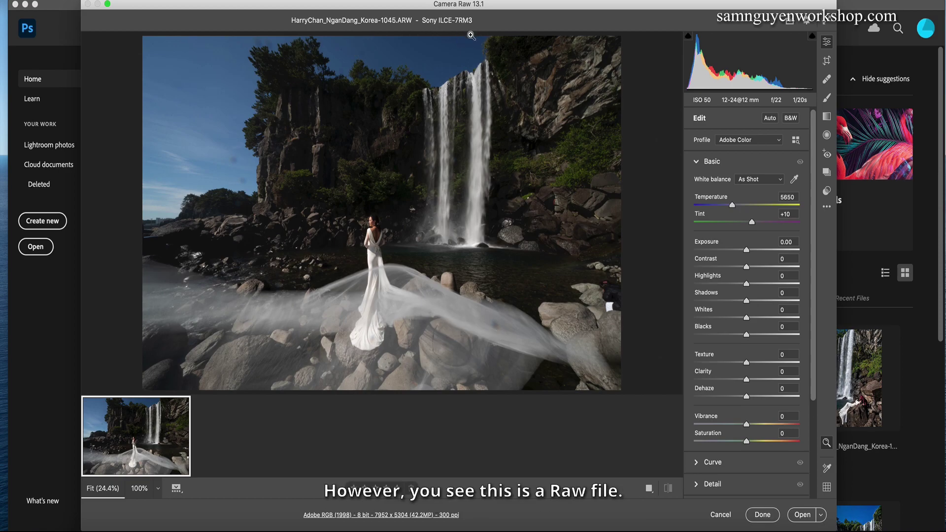
- Open the raw photo in Photoshop and brighten it with the FineArt Shadow-, Contrast+ and two +0.3 Stop actions
click(798, 518)
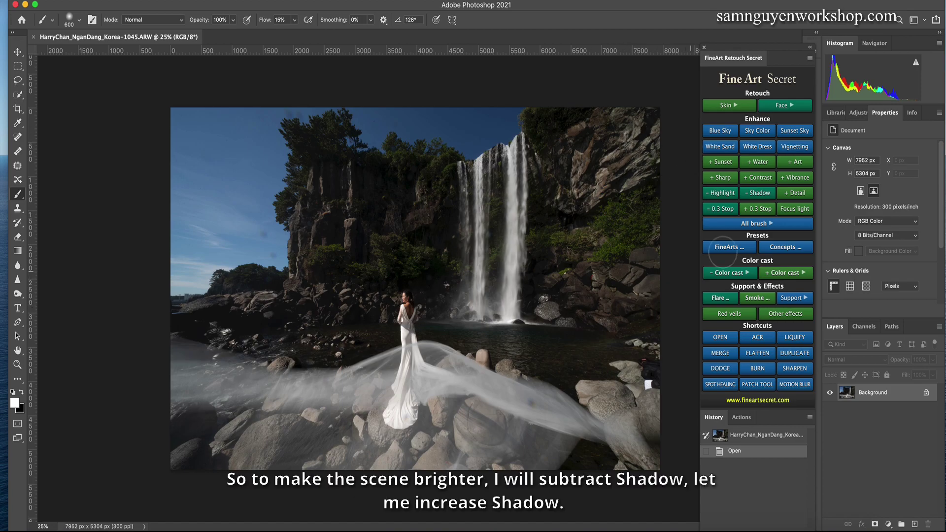
click(753, 197)
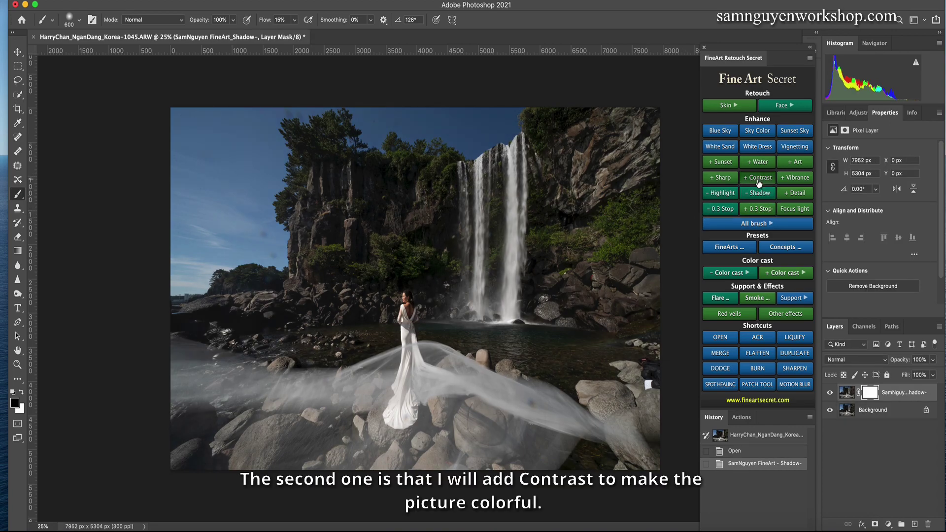
click(762, 177)
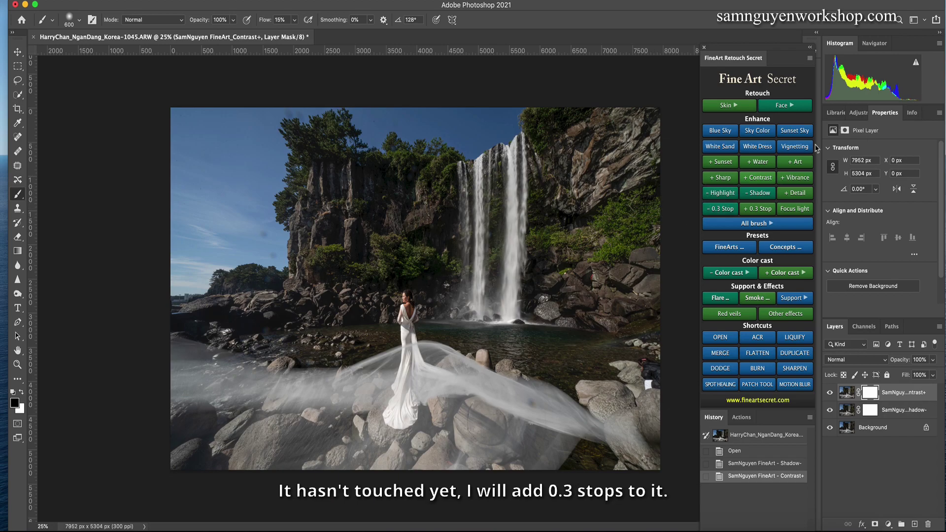
click(753, 211)
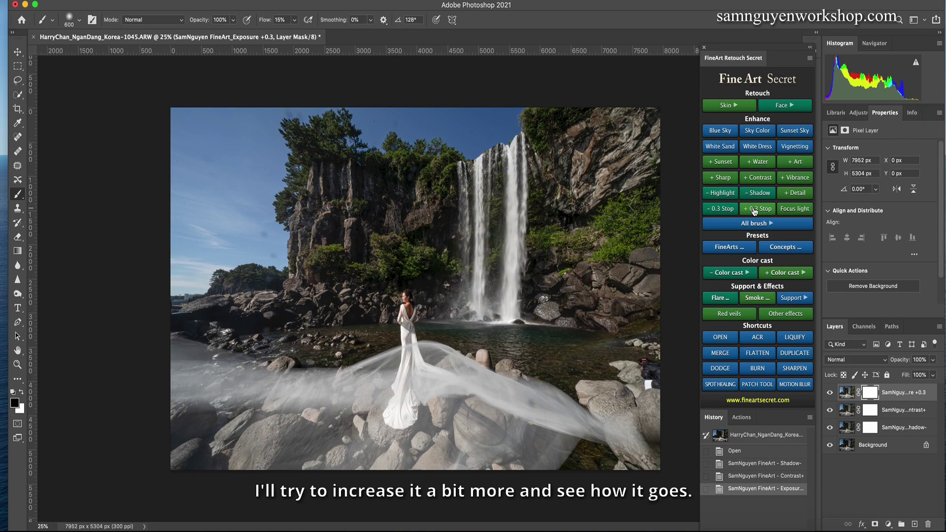
click(757, 211)
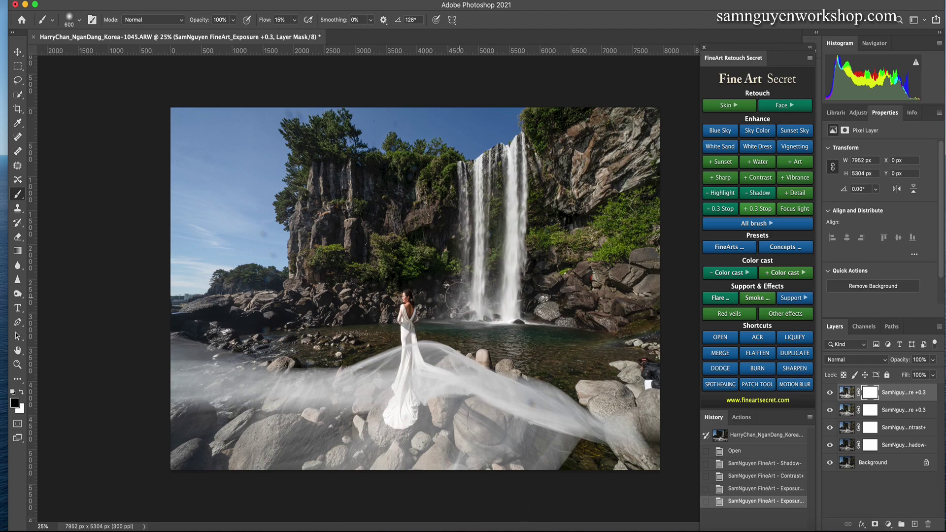
- Group the four adjustment layers above the Background and toggle the group's visibility to compare before and after
shift+click(892, 446)
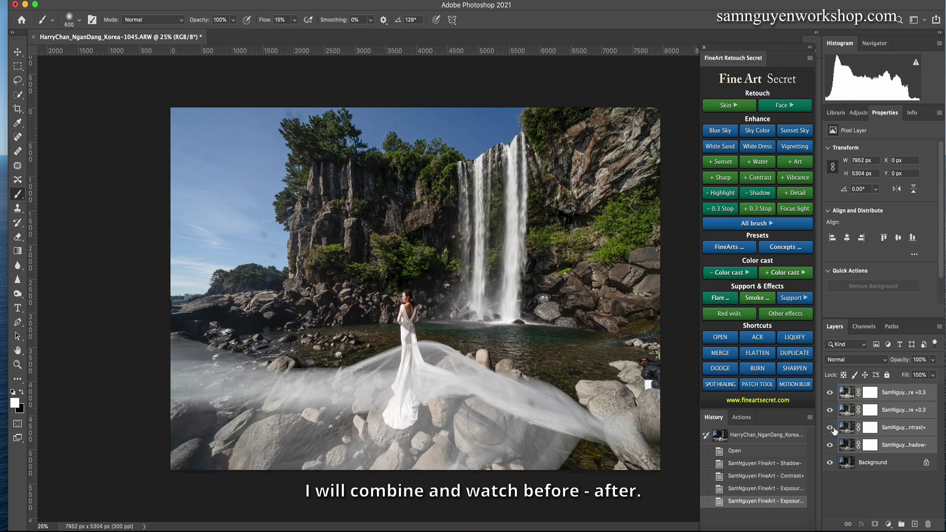
key(super+g)
click(830, 391)
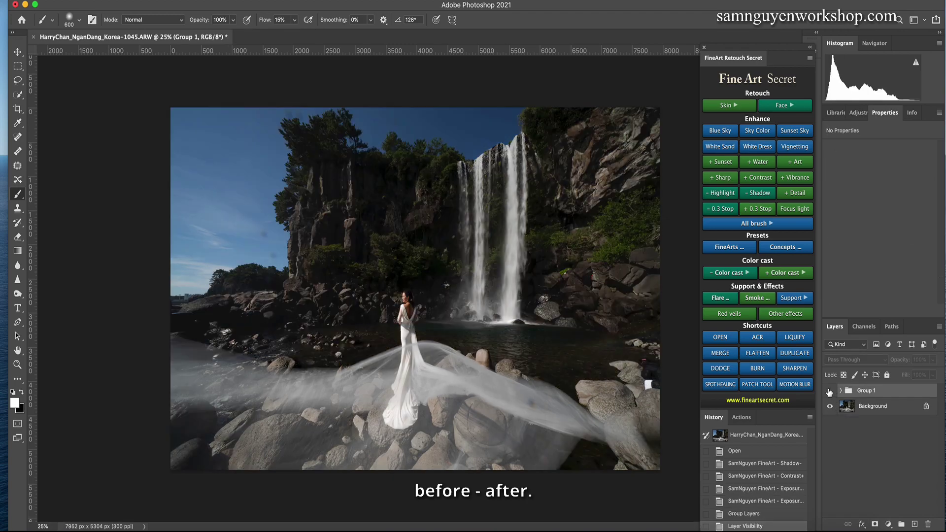
click(829, 391)
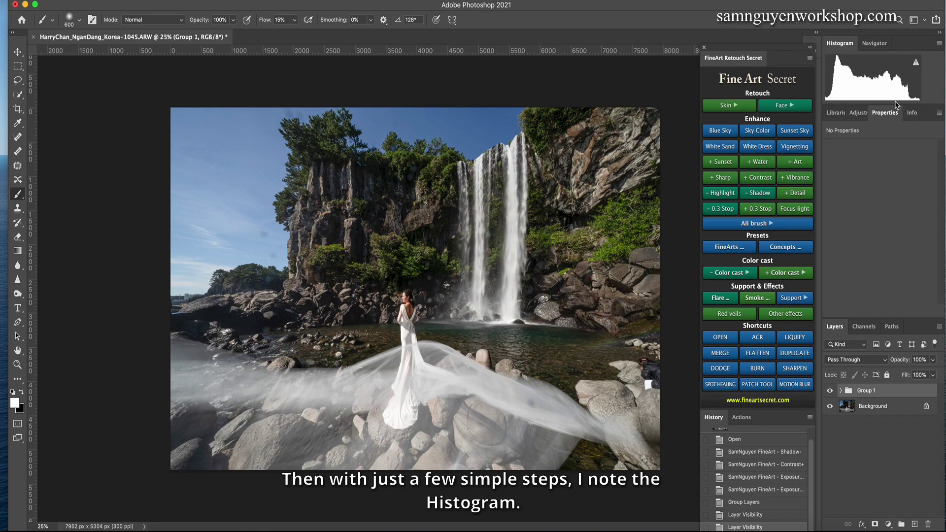
- Apply the FineArt minus White balance action and merge its layer with Group 1 into a single layer
click(729, 273)
click(732, 336)
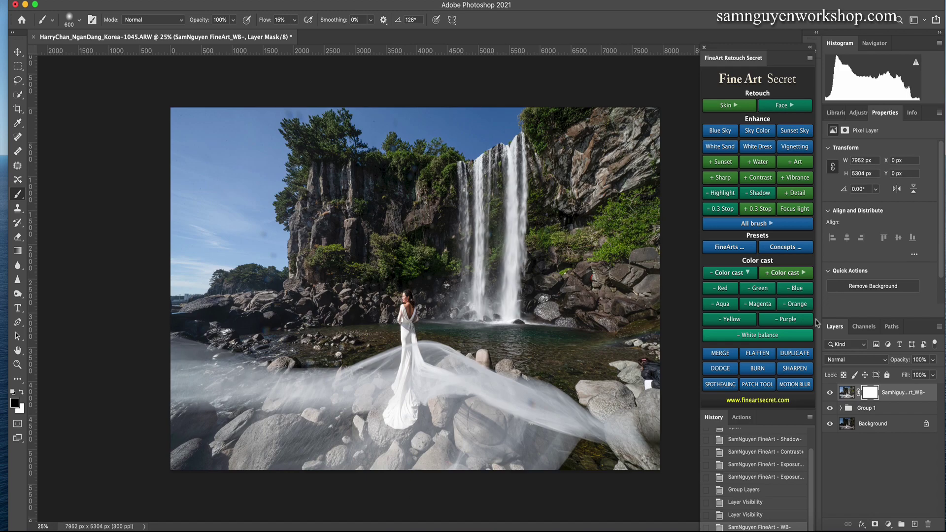
click(849, 408)
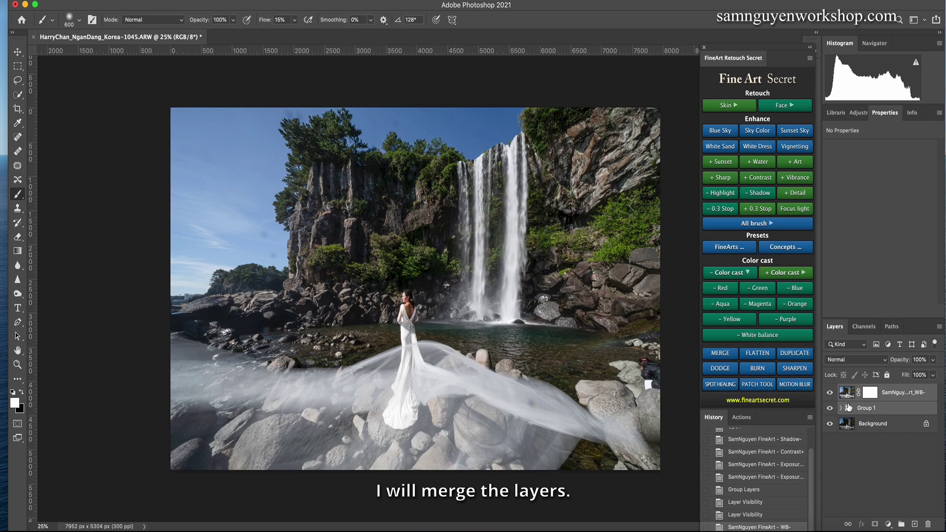
key(super+g)
key(super+e)
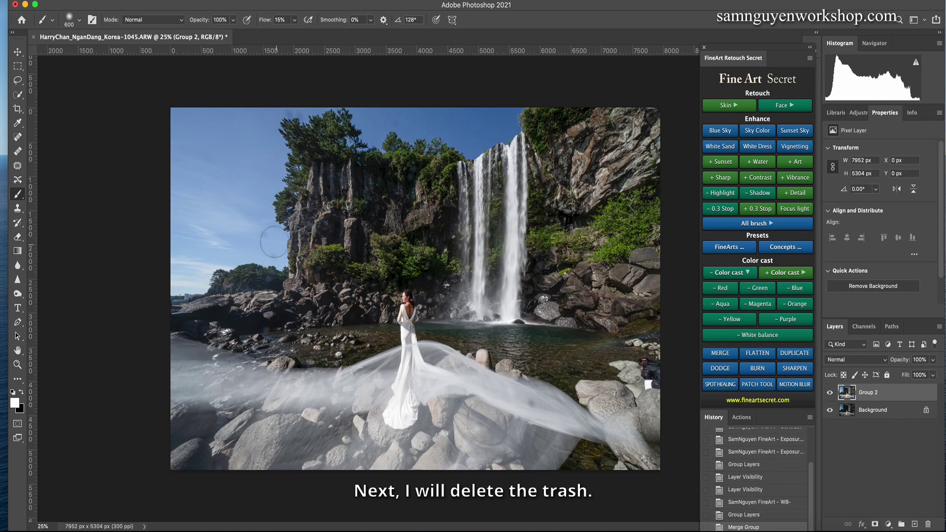
- Lasso the water-droplet spots in the sky, near the trees and on the veil, remove them with Fill, and deselect
key(l)
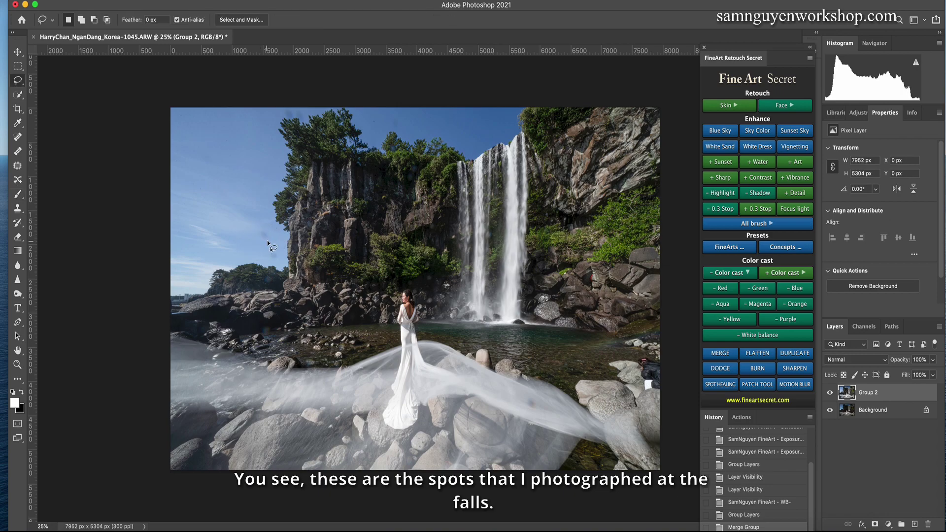
drag(269, 238, 278, 255)
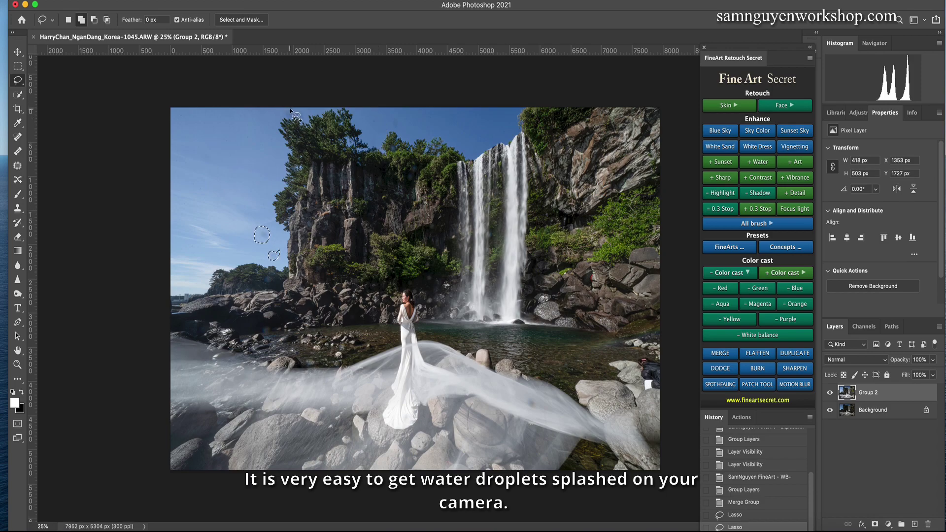
drag(292, 109, 298, 121)
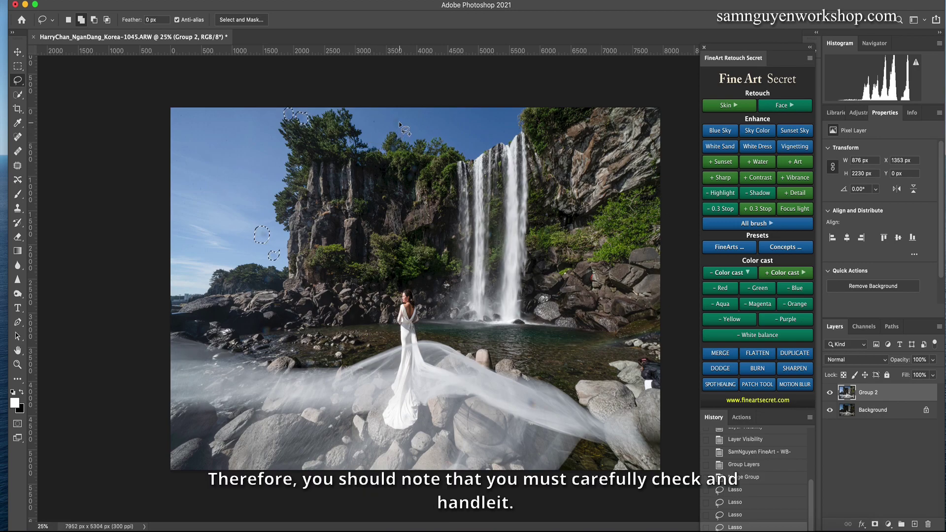
mouse_move(392, 127)
mouse_down()
mouse_move(373, 120)
mouse_move(376, 145)
mouse_up()
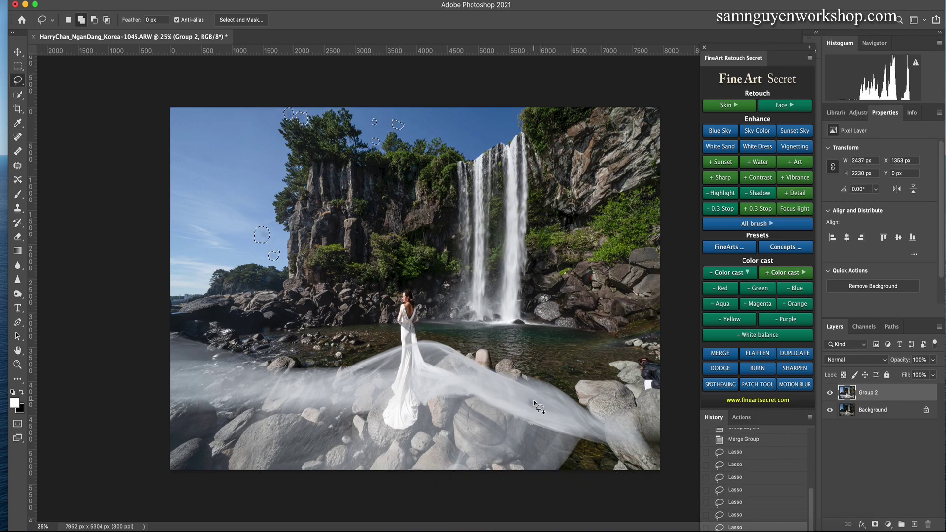
drag(531, 396, 532, 401)
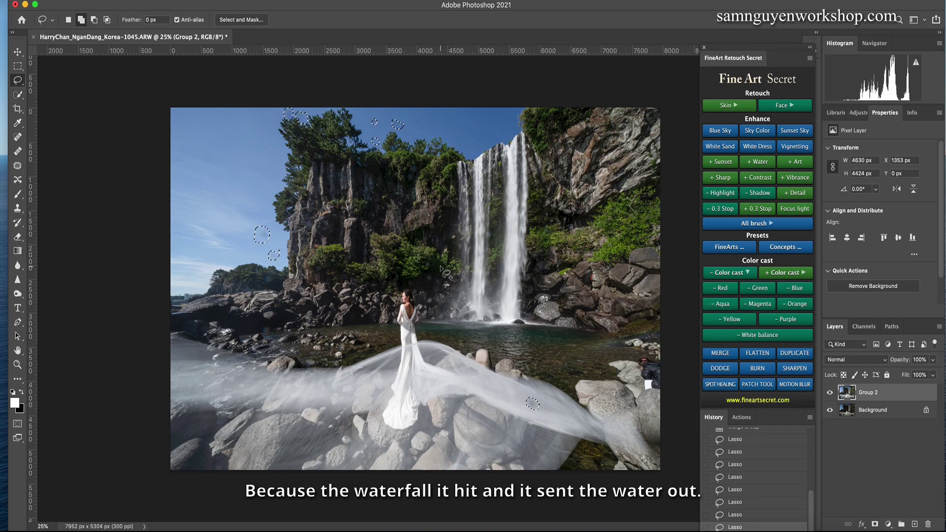
key(shift+BackSpace)
click(534, 216)
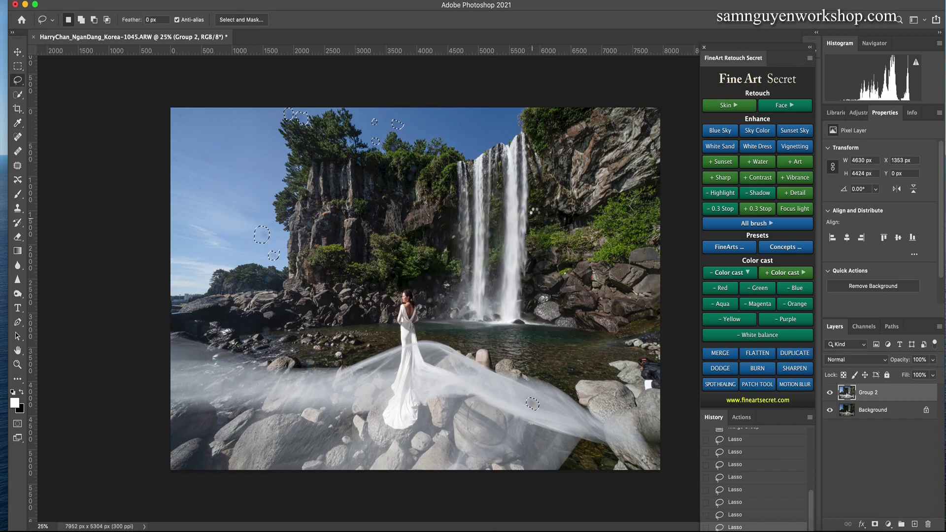
key(super+d)
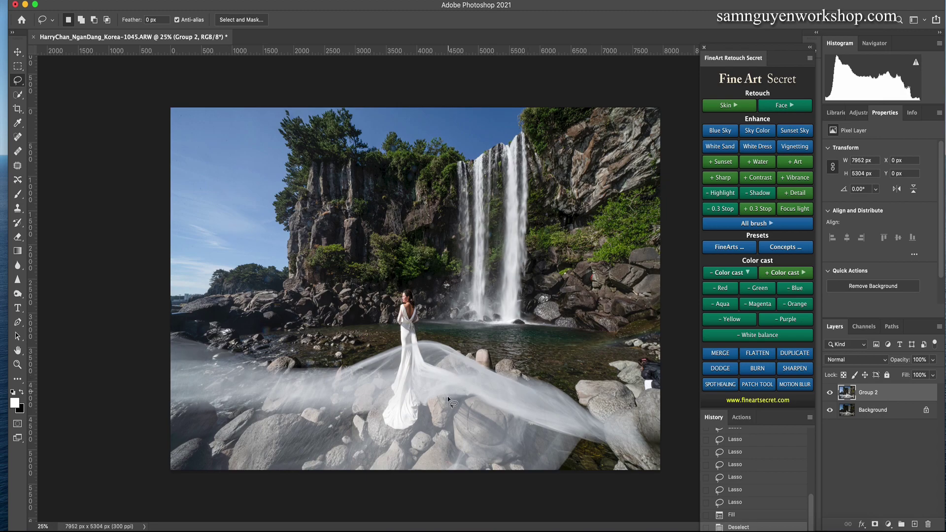
- Apply the FineArt Blue Sky action and lower its layer opacity to 50%
click(719, 131)
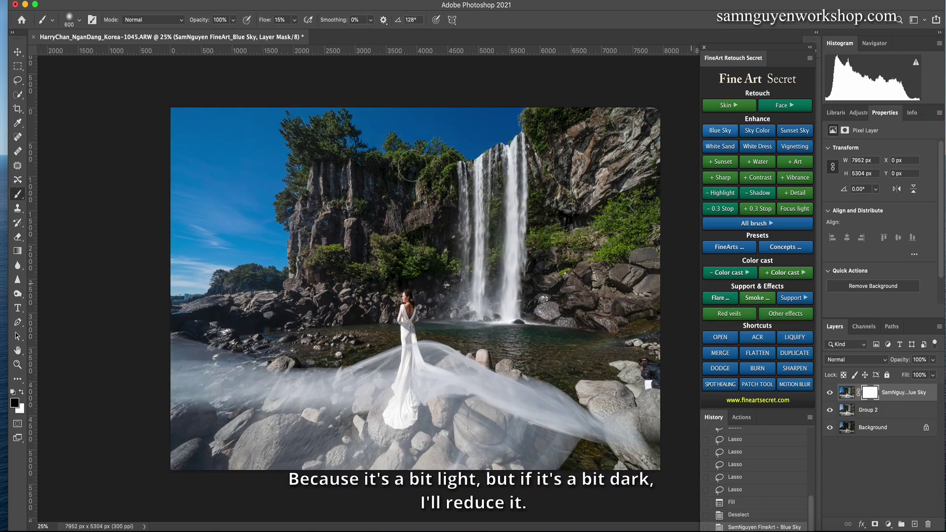
click(933, 360)
drag(935, 372, 910, 377)
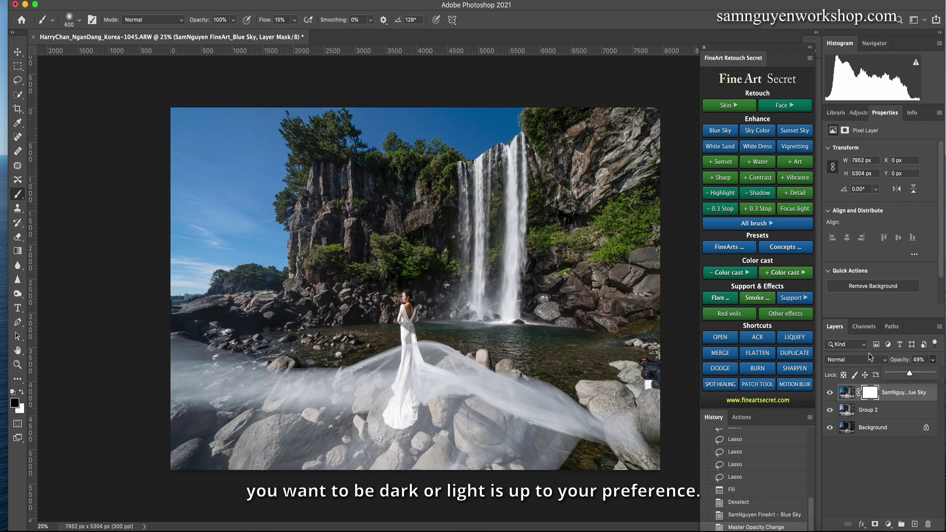
mouse_move(908, 375)
mouse_down()
mouse_move(942, 378)
mouse_move(911, 378)
mouse_up()
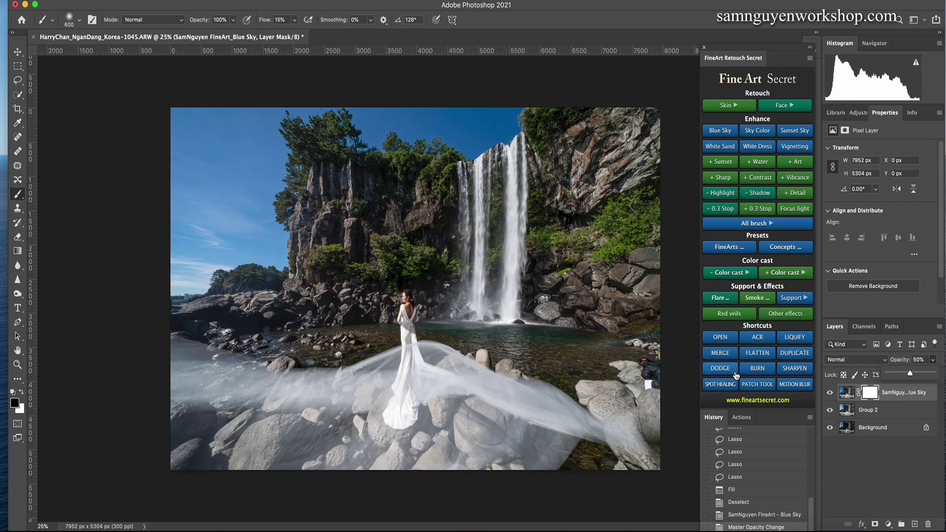
- Group the Blue Sky layer with Group 2 and merge them into one layer
click(847, 412)
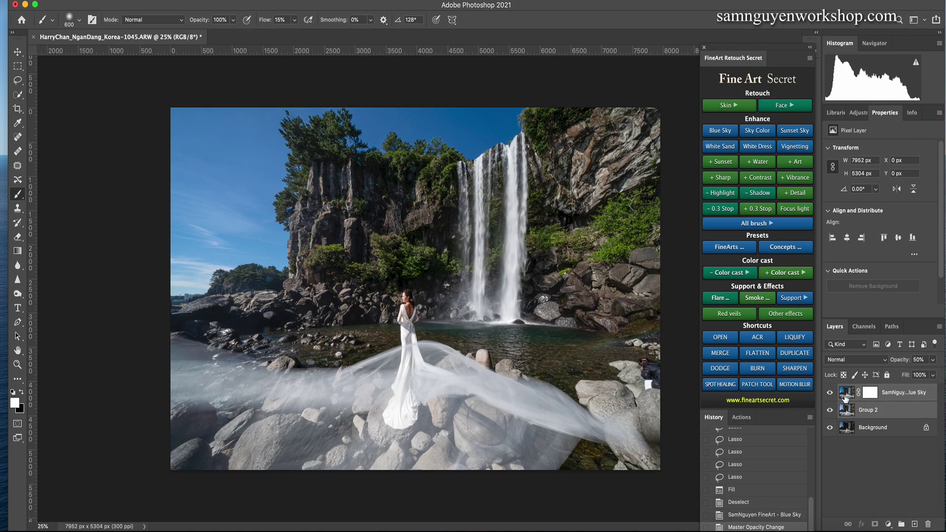
key(super+g)
key(super+r)
key(super+e)
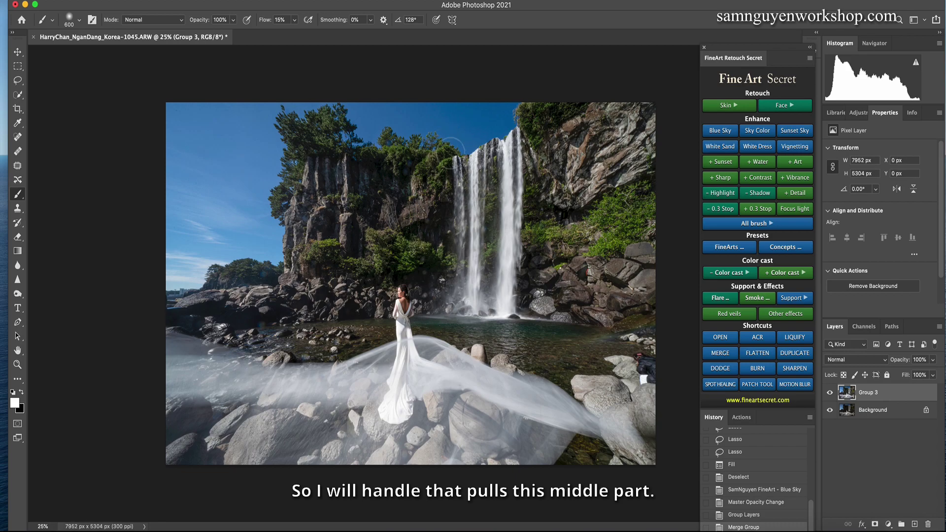
- Select the full-width area above the bride's head and squash it downward to about 84% height with Free Transform
key(m)
drag(133, 92, 694, 282)
key(super+t)
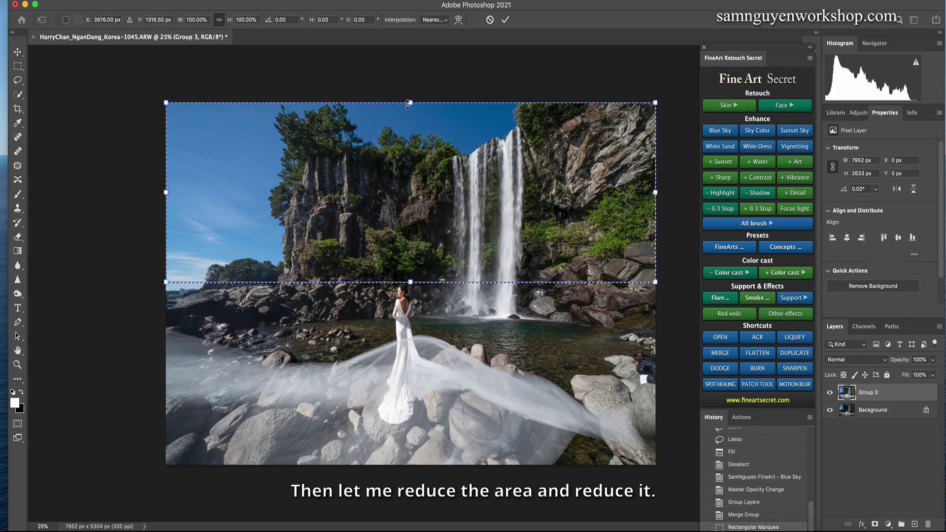
drag(410, 103, 409, 131)
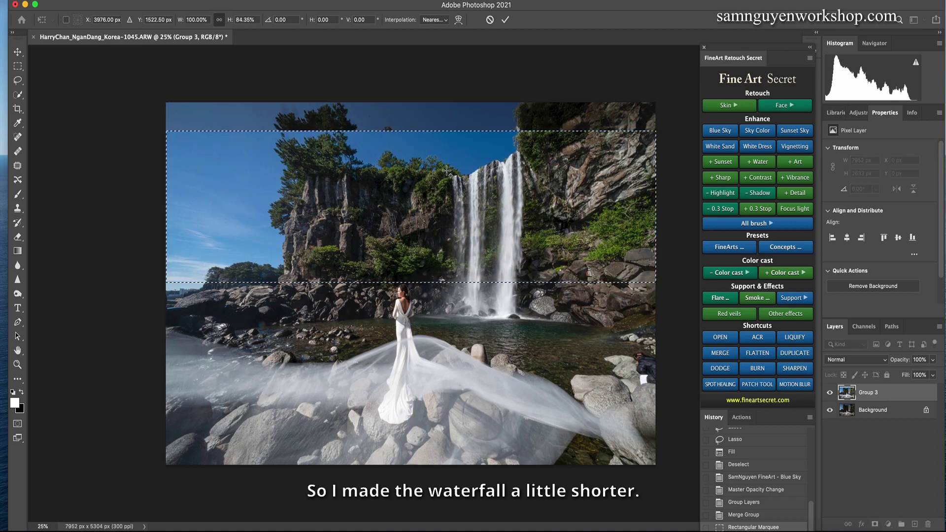
key(Return)
key(super+d)
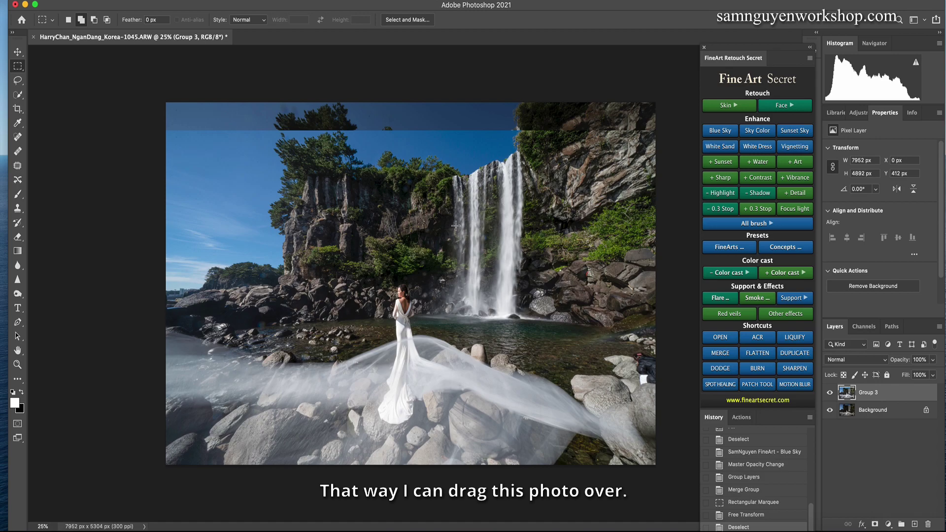
- Move the Group 3 layer up and right to about X 276 px, Y -64 px
key(v)
drag(423, 238, 463, 216)
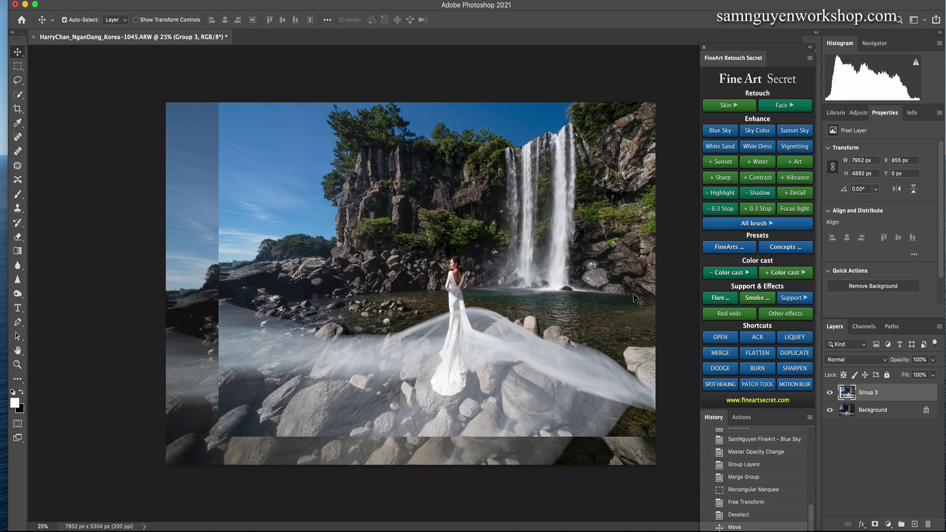
drag(505, 241, 464, 232)
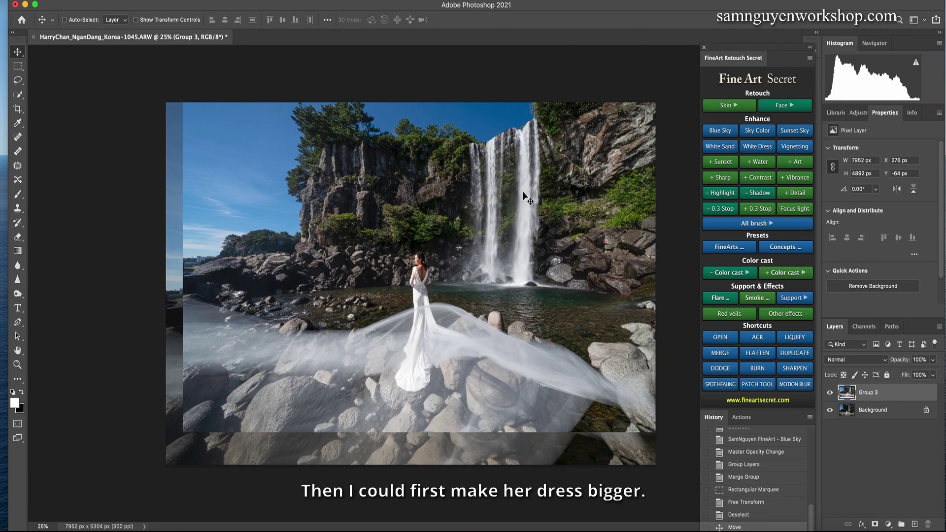
- Select the full-width lower area with the dress and stretch it down past the canvas's lower edge with Free Transform
key(super+minus)
key(m)
drag(582, 412, 123, 305)
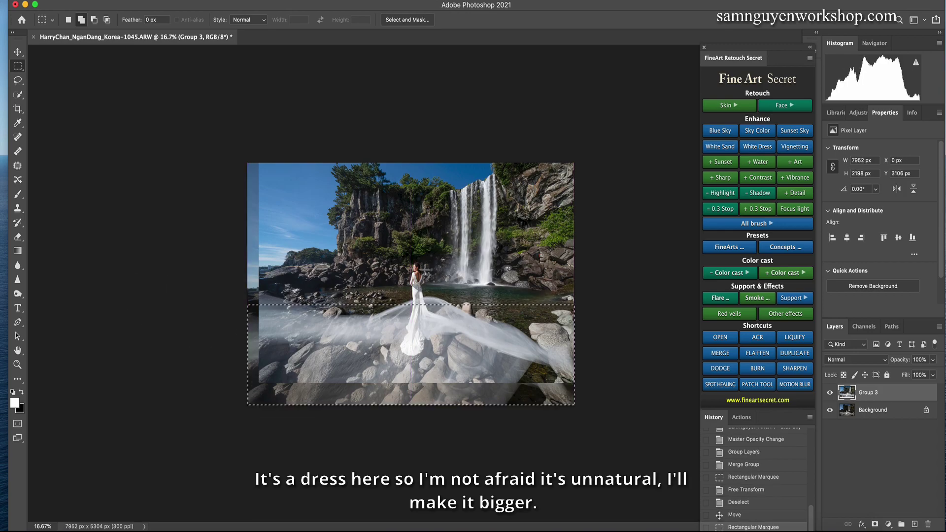
key(super+t)
drag(411, 406, 409, 434)
key(Return)
key(super+d)
- Select the image from right of the bride to its right edge and widen it to about 4740 px with Free Transform
drag(605, 436, 429, 81)
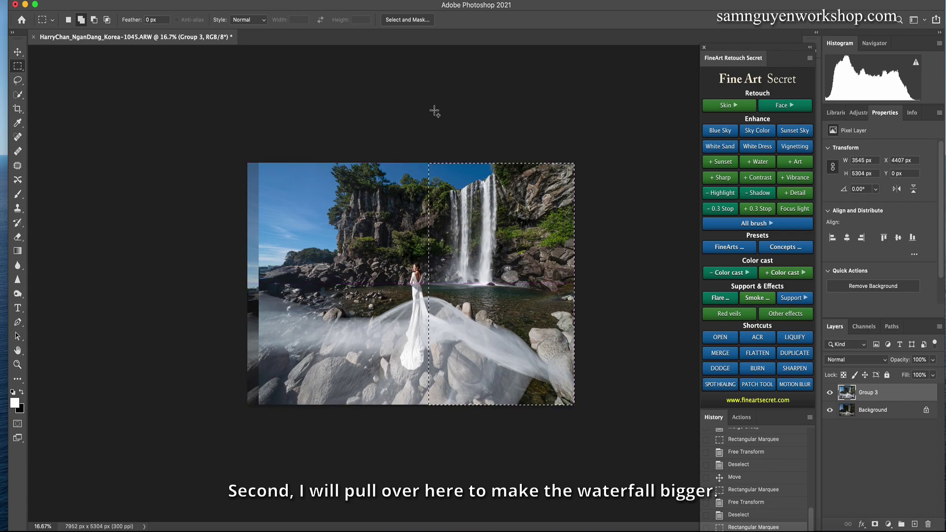
key(super+t)
drag(581, 287, 627, 300)
key(Return)
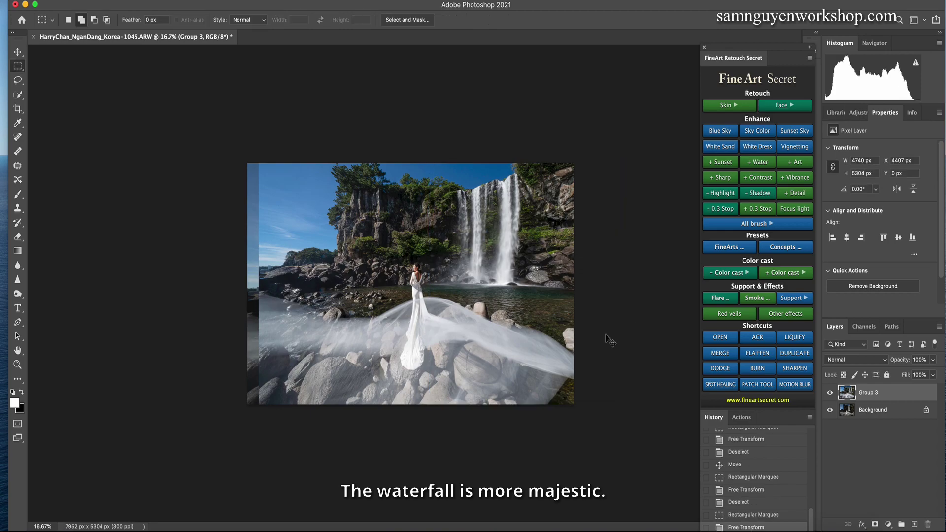
- Stretch the image's left part leftward to about 107% width, then toggle Group 3's visibility to compare before and after
drag(197, 127, 404, 463)
key(ctrl+t)
drag(248, 284, 233, 272)
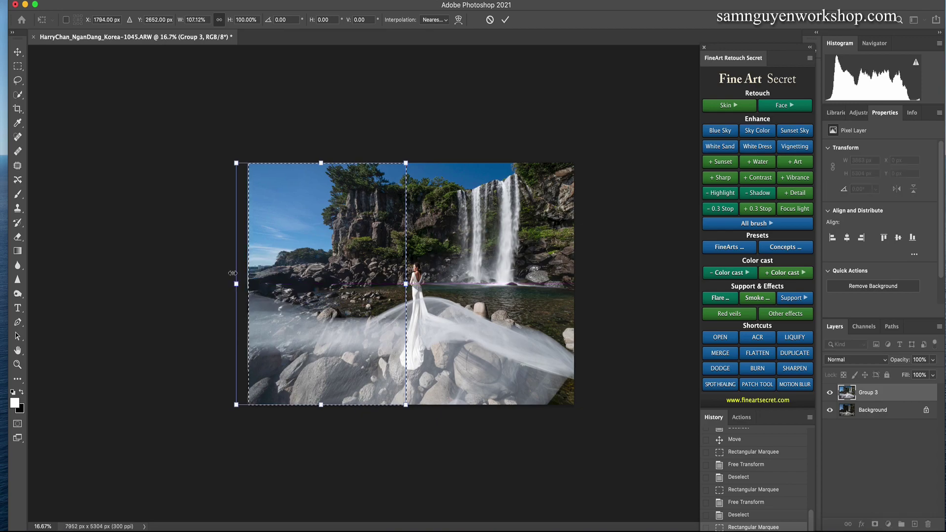
key(Return)
key(ctrl+d)
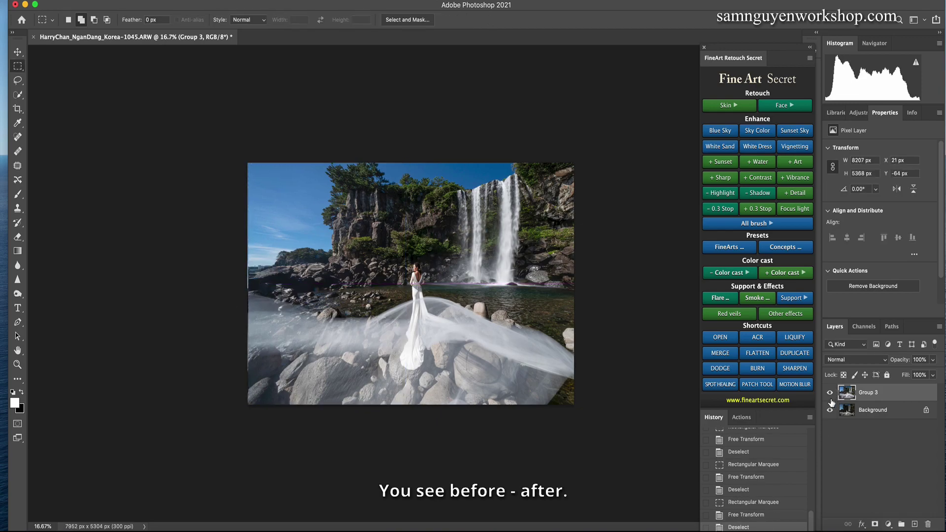
click(830, 392)
click(830, 392)
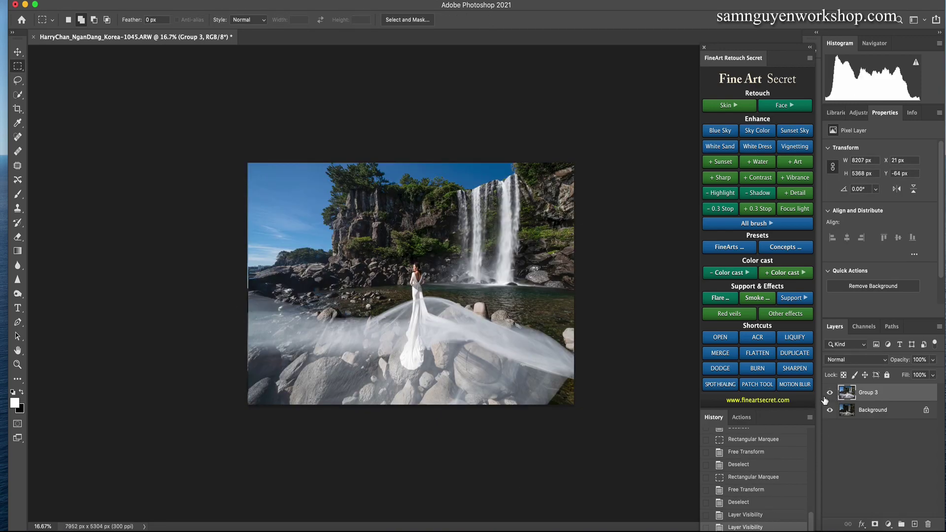
- Widen the image's left part again so Group 3 extends about 133 px beyond the canvas's left edge
drag(215, 135, 414, 476)
key(ctrl+t)
drag(248, 284, 232, 289)
key(Return)
key(ctrl+d)
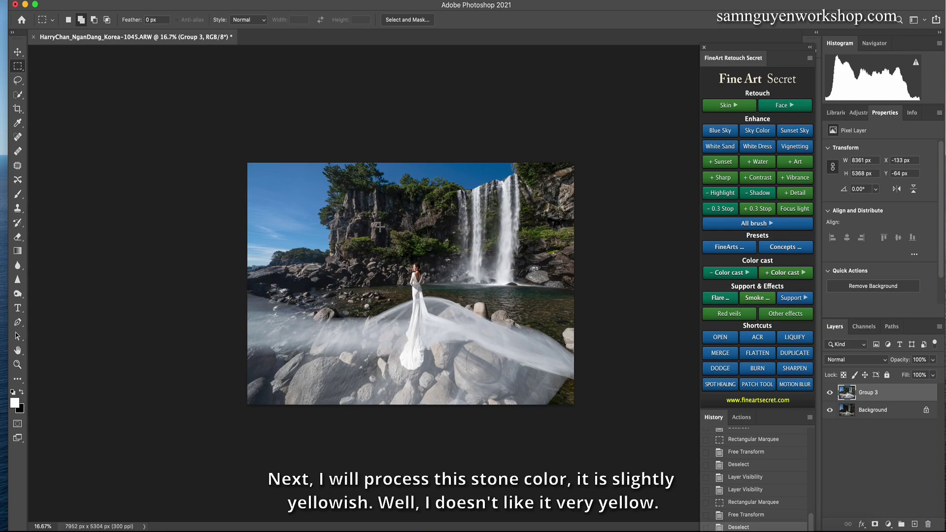
- Add a De-Color brush layer and paint out the yellowish tint on the upper cliff right of the waterfall
key(ctrl+plus)
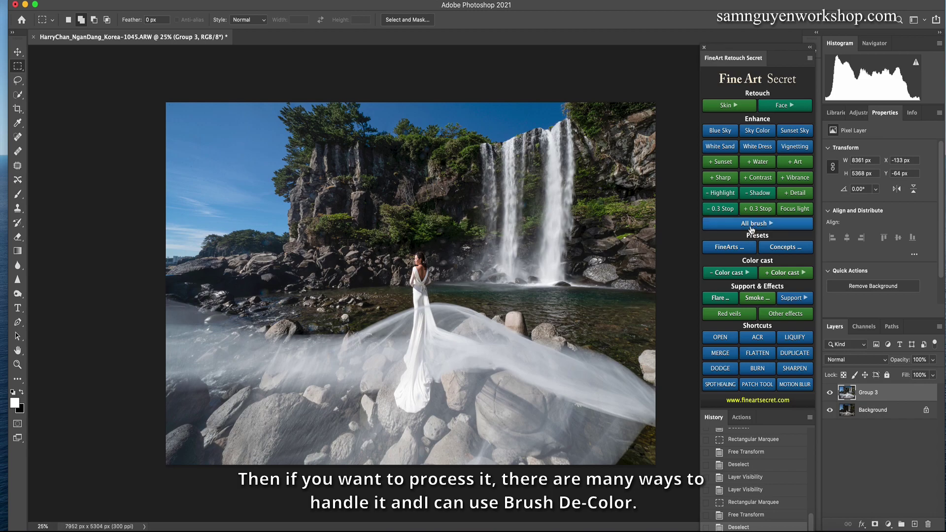
click(734, 225)
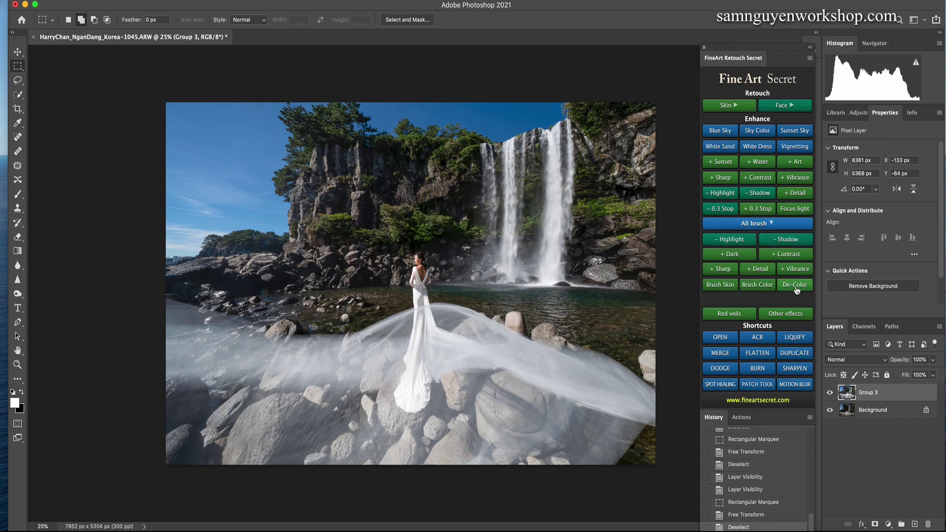
click(793, 287)
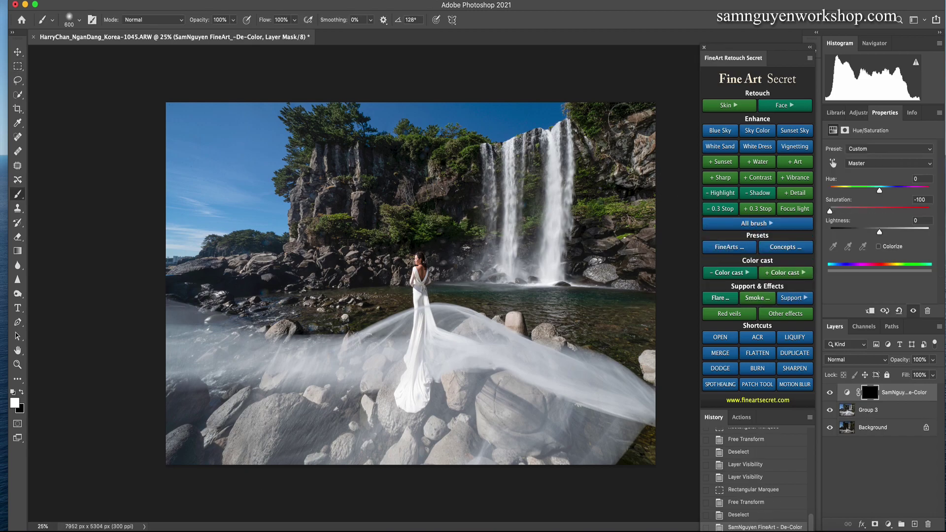
key(])
drag(641, 142, 650, 153)
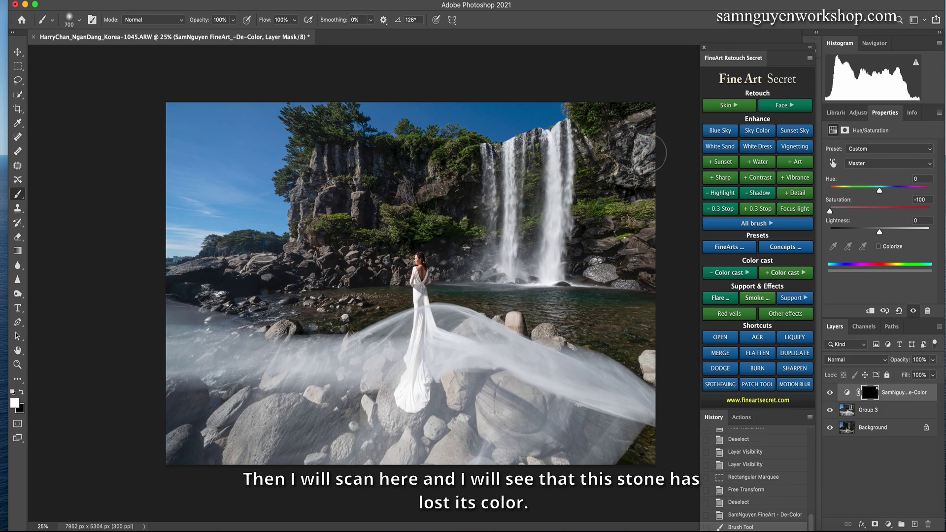
key(bracketleft)
click(647, 174)
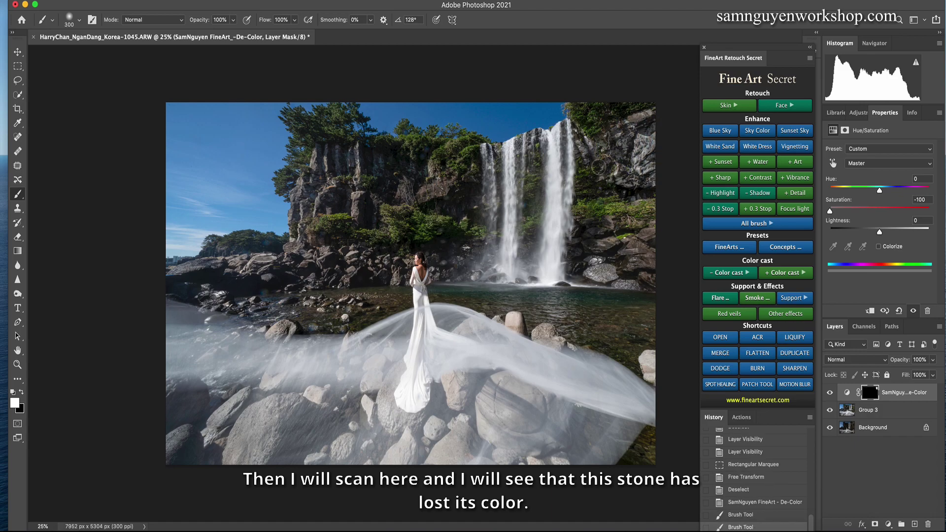
- Continue painting the De-Color mask over the rocks below the right cliff and the stones at the image's right edge
key(bracketright)
key(bracketright)
click(645, 266)
click(590, 229)
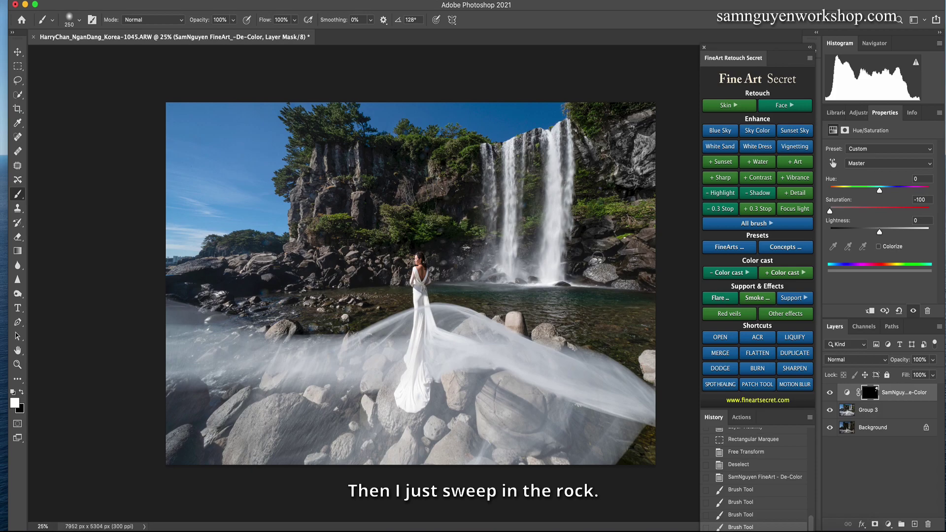
key(bracketleft)
click(650, 242)
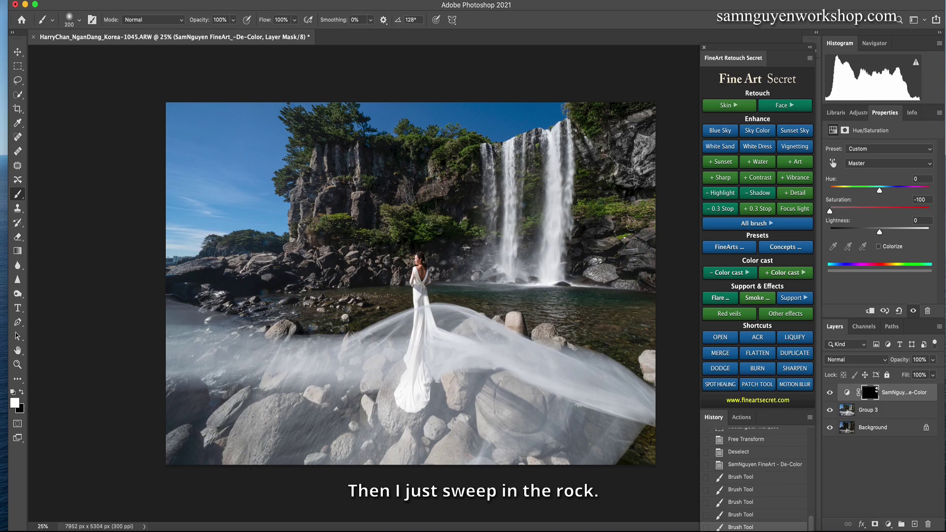
click(647, 240)
click(602, 232)
key(bracketleft)
key(bracketleft)
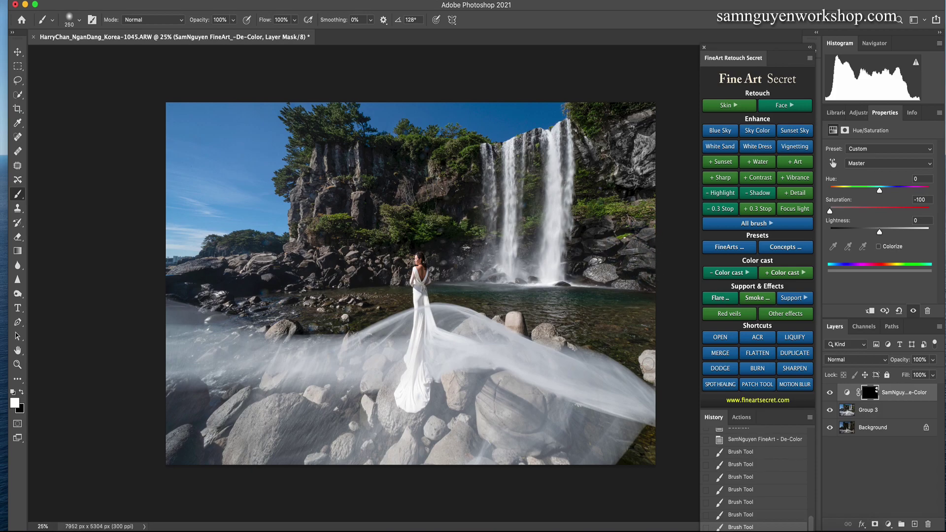
click(651, 374)
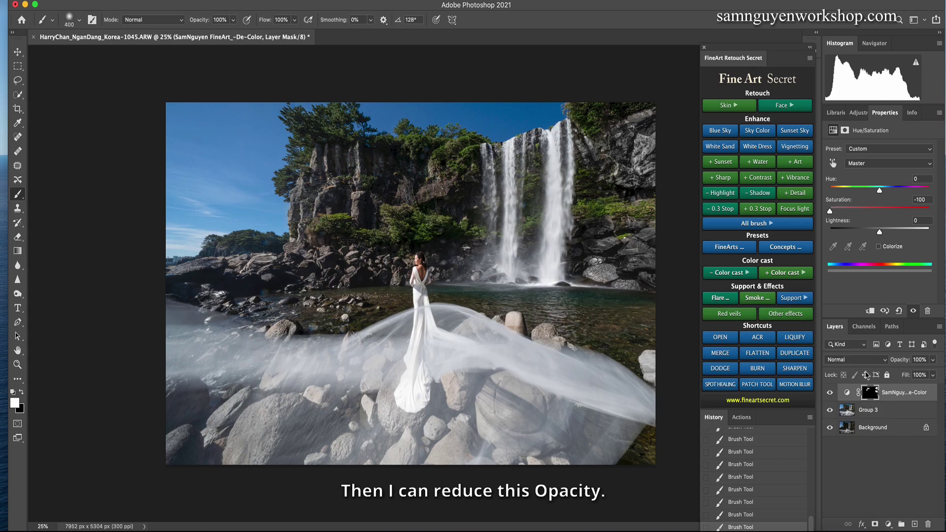
- Lower the De-Color layer's opacity to 59% and desaturate the left shore rocks and the cliff beside the waterfall
click(932, 360)
drag(915, 376, 916, 376)
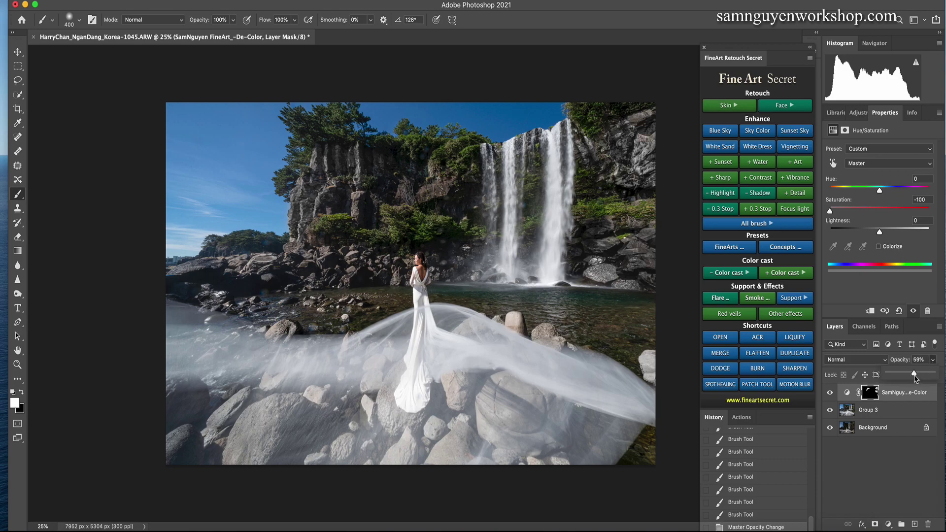
click(480, 212)
click(271, 266)
key(bracketleft)
click(463, 190)
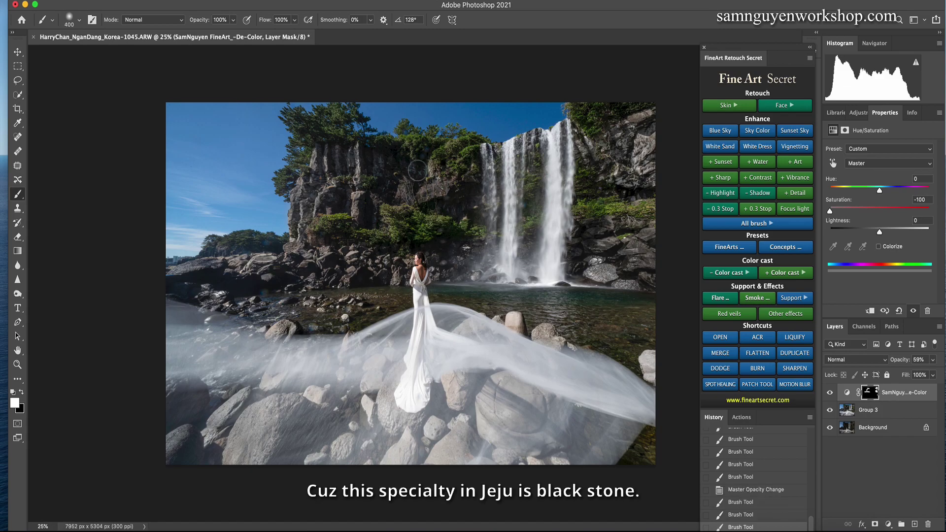
- Desaturate the cliff left of the waterfall with a 250–400 px brush, then toggle the De-Color layer's visibility to compare
click(374, 169)
key(bracketleft)
click(353, 157)
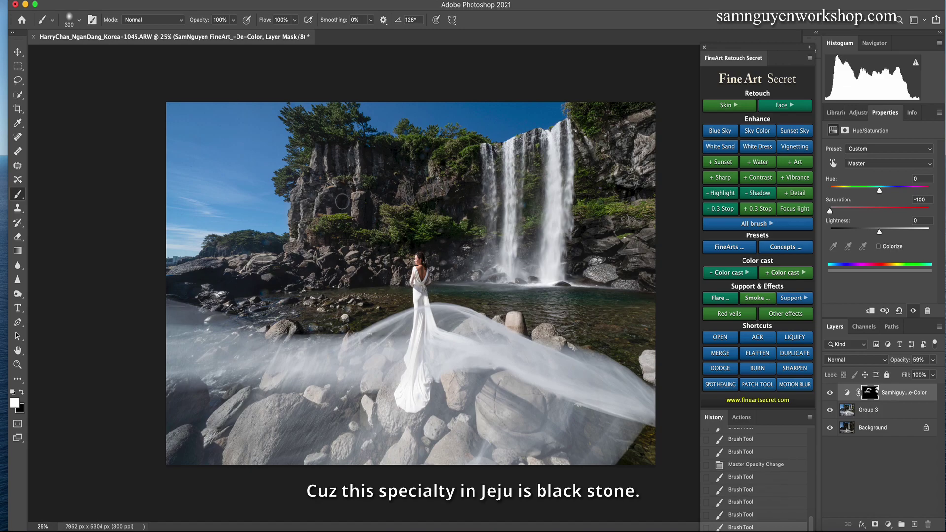
click(328, 205)
click(323, 197)
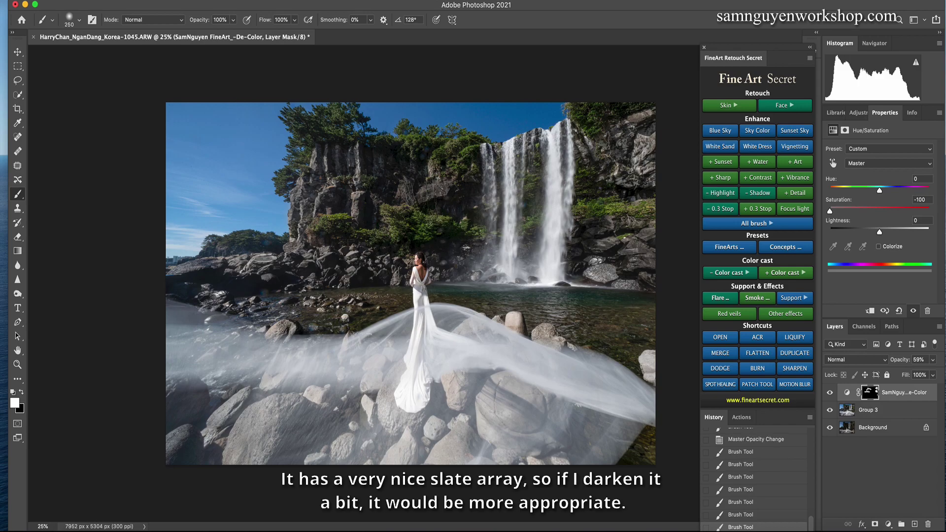
click(329, 154)
key(super+minus)
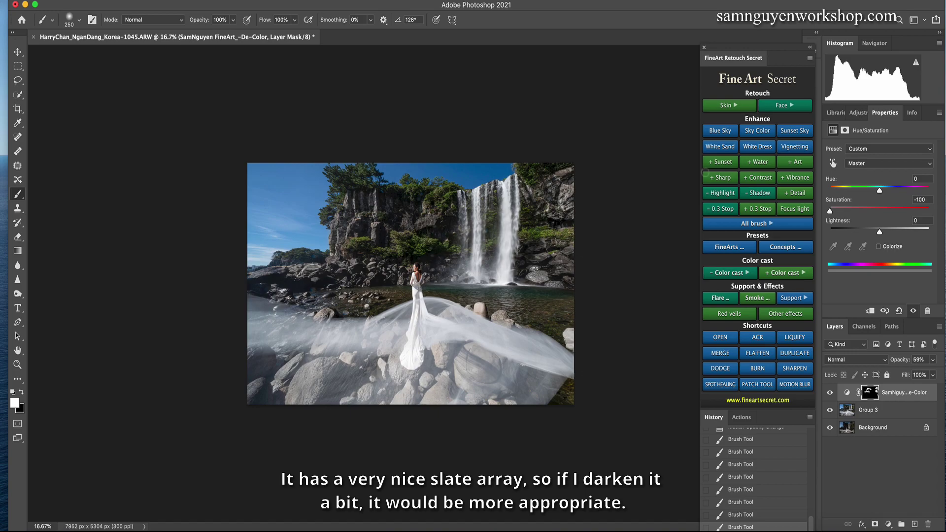
click(830, 393)
click(830, 393)
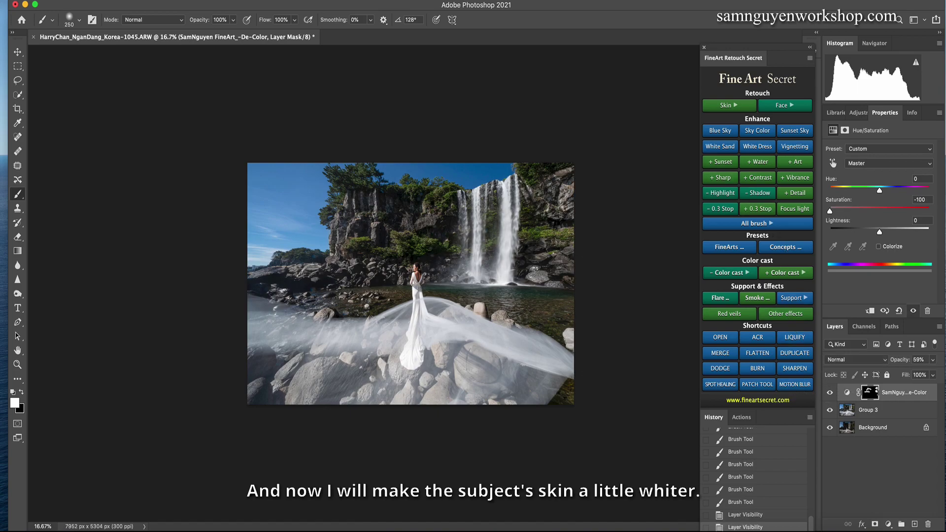
- Add a White Skin 3 layer and paint its mask over the bride's bare back to brighten the skin
scroll(475, 247, up, 4)
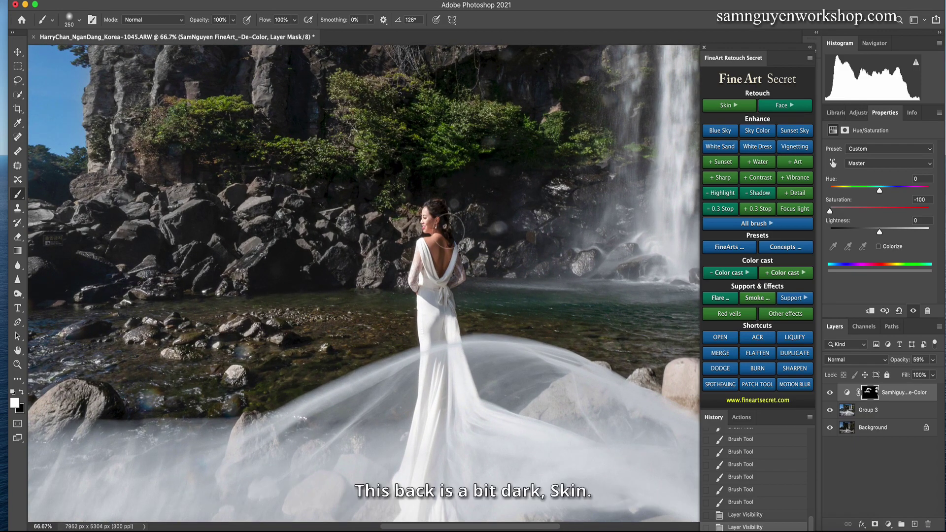
click(738, 107)
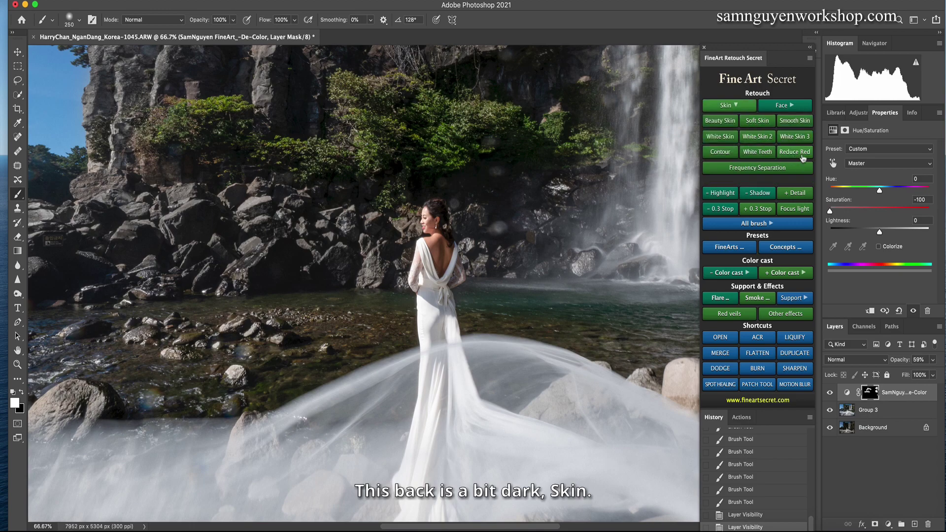
click(799, 133)
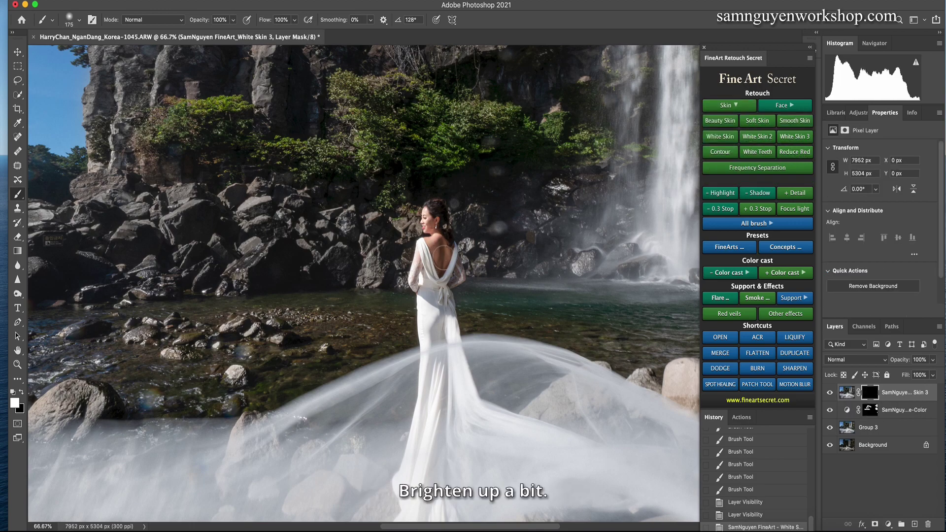
drag(445, 257, 470, 240)
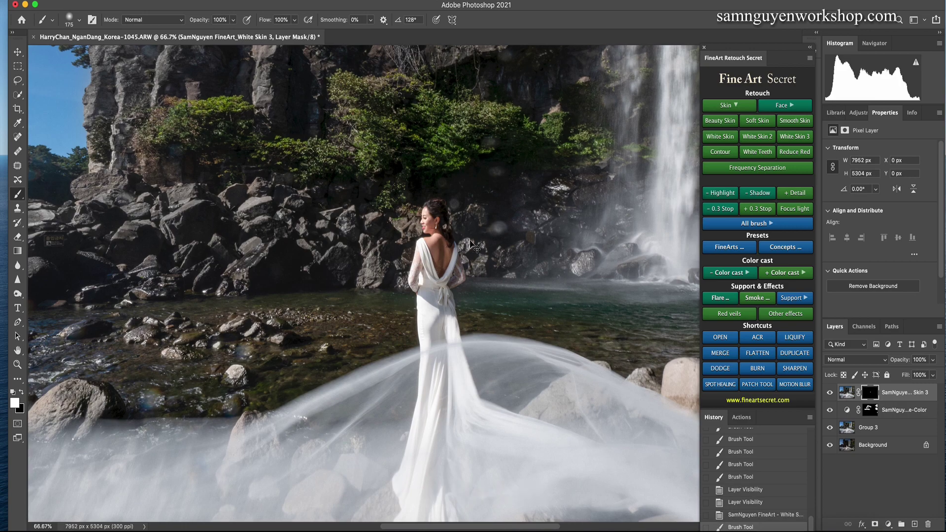
key(super+0)
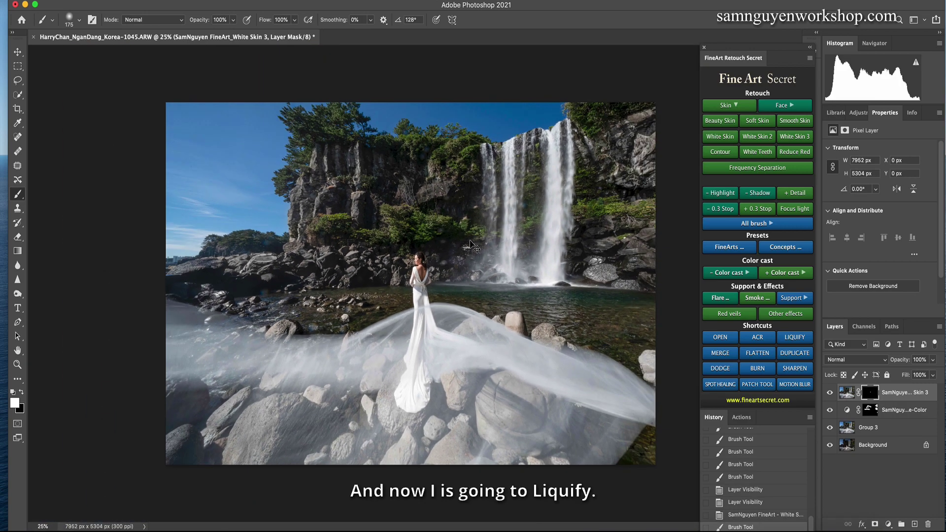
- Merge the White Skin 3, De-Color and Group 3 layers into one, duplicate the merged layer and open Liquify
click(849, 431)
key(super+g)
key(super+e)
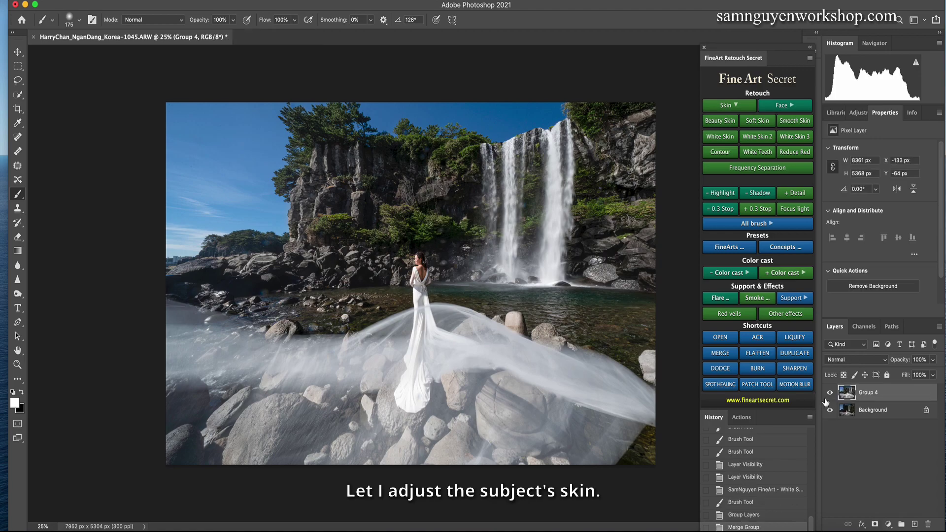
key(super+j)
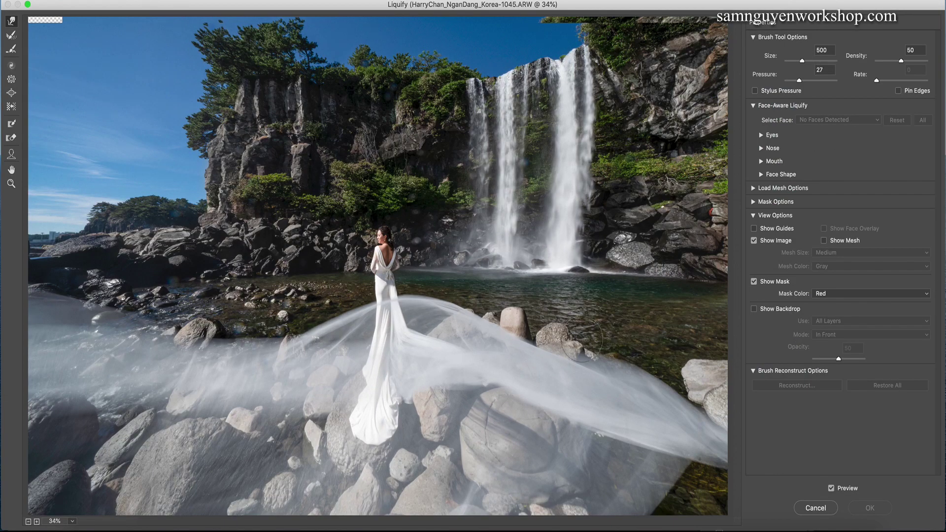
- Enlarge the Liquify warp brush to 2000 and push the image's lower-right corner outward past the frame
key(bracketright)
key(bracketright)
key(bracketright)
key(bracketright)
key(bracketright)
key(bracketright)
drag(700, 498, 714, 517)
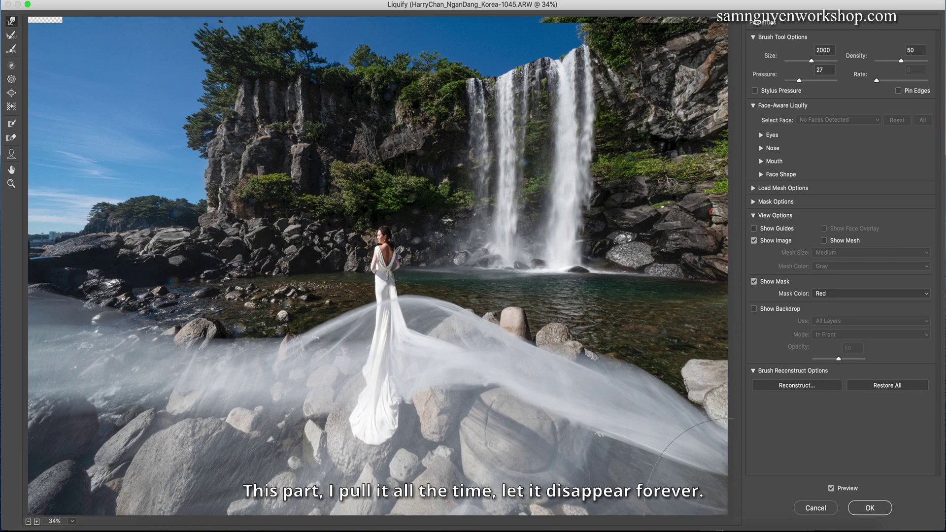
- Warp the veil right of the bride into a fuller wave with a slightly smaller Liquify brush
key(bracketright)
key(bracketleft)
key(bracketleft)
key(bracketleft)
mouse_move(577, 383)
mouse_down()
mouse_move(558, 372)
mouse_move(551, 396)
mouse_move(634, 402)
mouse_move(657, 400)
mouse_up()
key(bracketleft)
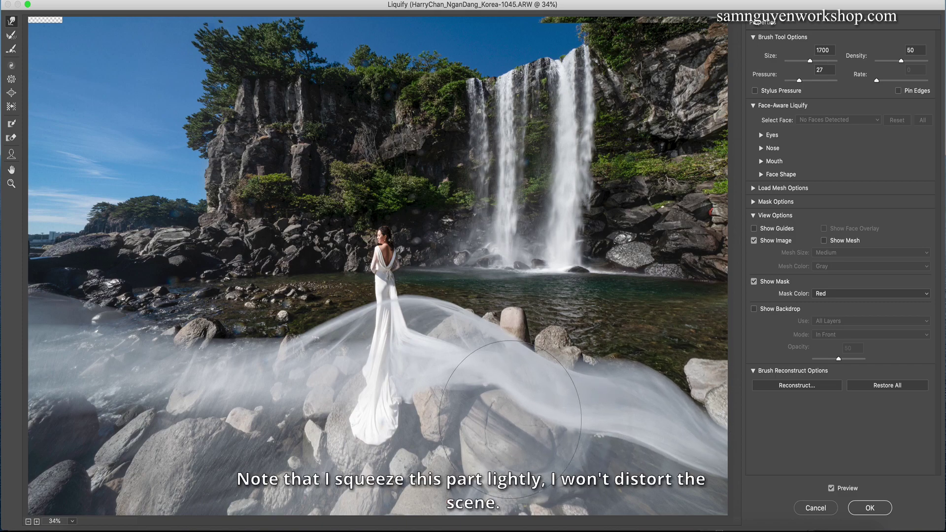
- Adjust the veil's left end with the Liquify warp brush at sizes 2200 and 1800
key(bracketright)
key(bracketright)
key(bracketright)
key(bracketright)
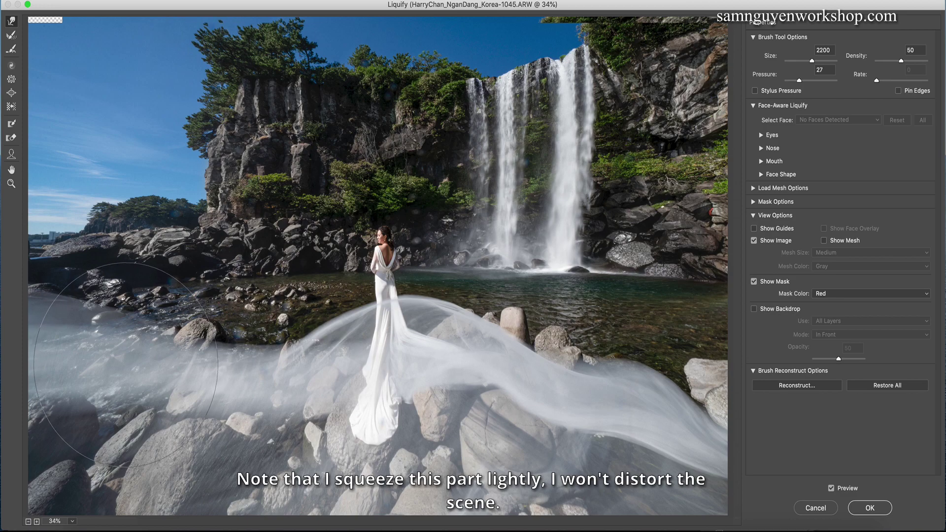
key(bracketleft)
key(bracketleft)
key(bracketleft)
key(bracketleft)
key(bracketleft)
key(bracketleft)
key(bracketleft)
key(bracketleft)
key(bracketleft)
key(bracketleft)
key(bracketleft)
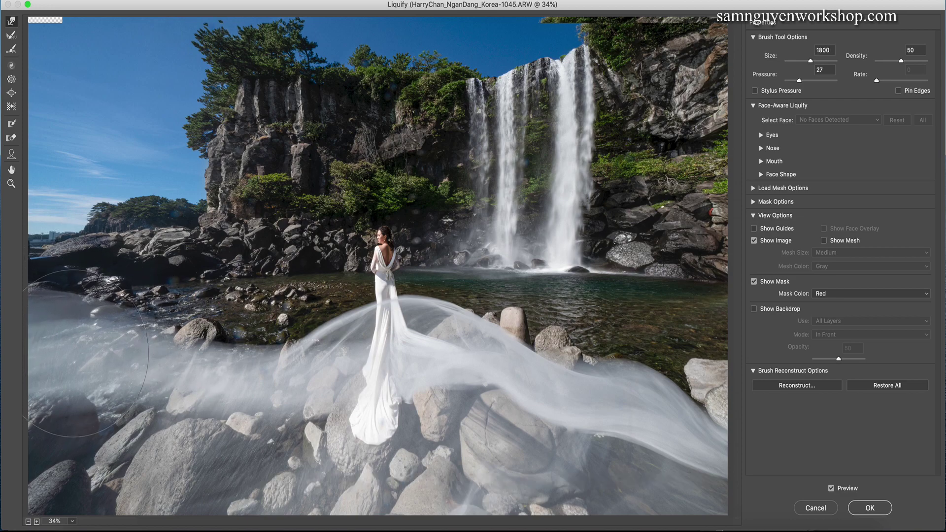
- Refine the bride's figure and dress train with the Liquify warp brush at sizes 175 to 800, and apply the warp
key(bracketleft)
key(bracketleft)
key(bracketleft)
key(bracketleft)
key(bracketleft)
key(bracketleft)
key(bracketleft)
key(bracketleft)
key(bracketleft)
key(bracketleft)
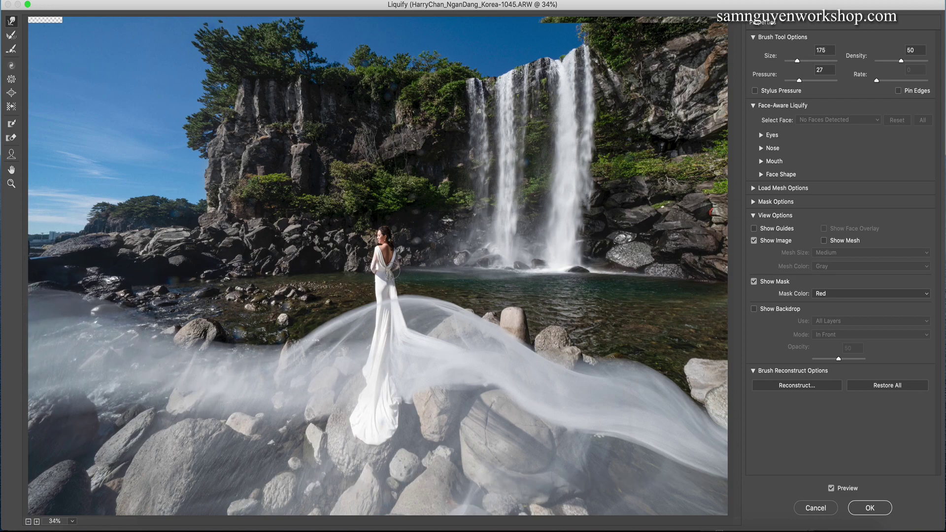
key(bracketright)
key(bracketright)
key(bracketright)
key(bracketright)
key(bracketright)
key(bracketright)
key(bracketright)
key(bracketright)
key(bracketright)
key(bracketright)
key(bracketright)
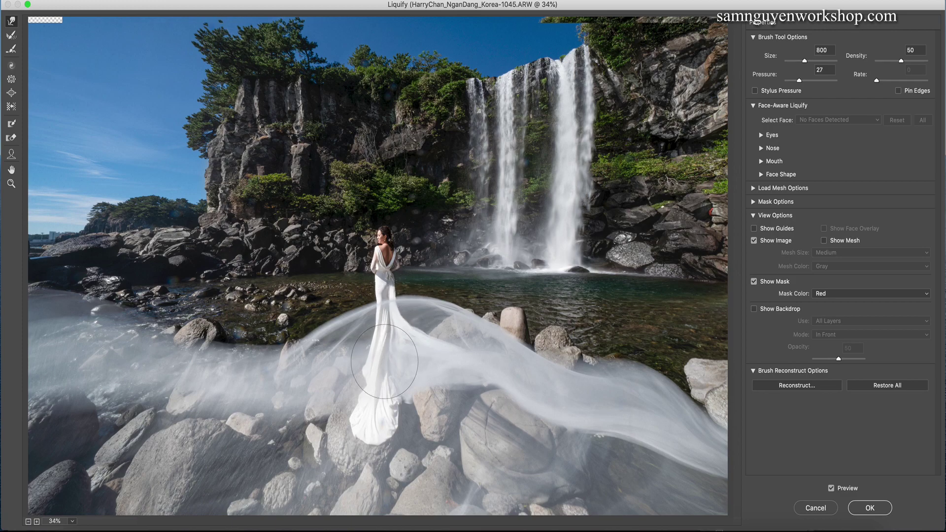
drag(363, 408, 377, 394)
key(bracketleft)
key(bracketleft)
key(bracketleft)
key(bracketleft)
key(bracketleft)
key(bracketleft)
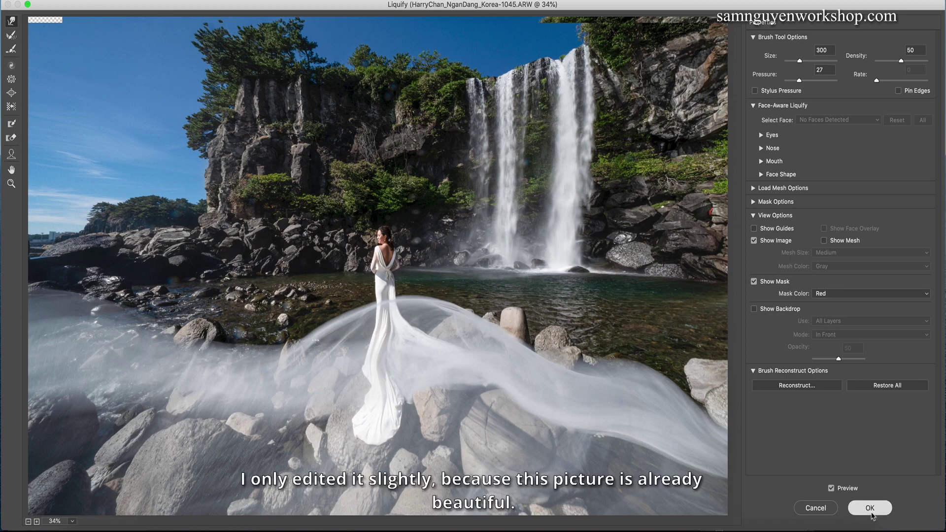
click(869, 508)
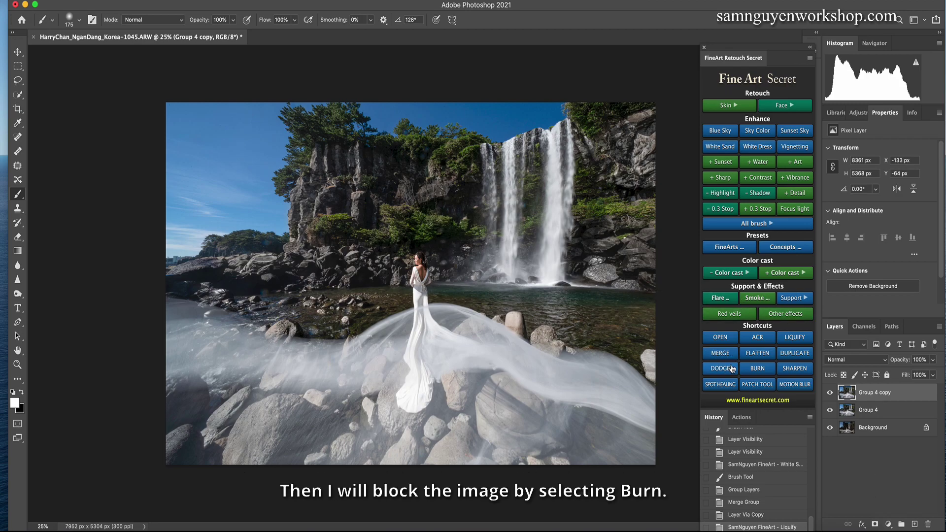
- Darken the veil-covered rocks right of the dress with the Burn tool at 10% midtones exposure and a 1500–1600 px brush
click(754, 369)
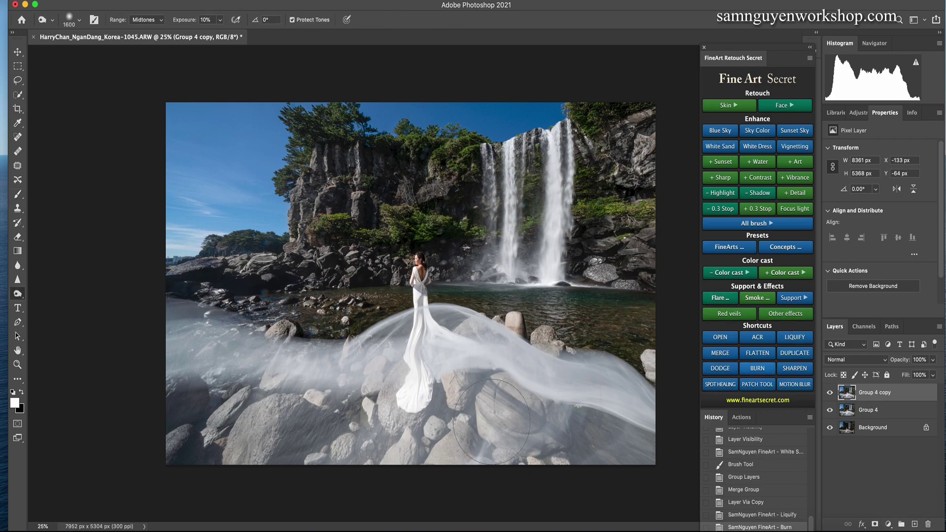
click(624, 452)
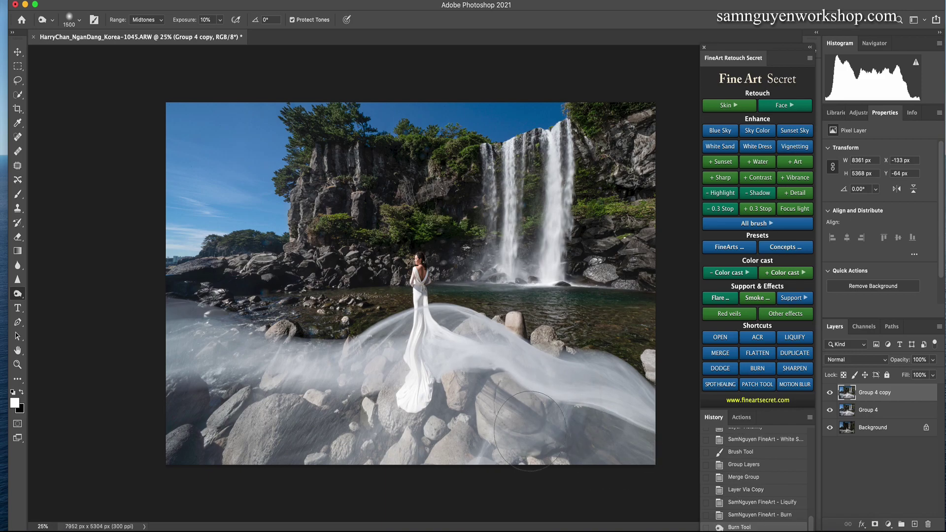
click(435, 448)
key(bracketleft)
key(bracketleft)
key(bracketleft)
key(bracketleft)
key(bracketleft)
key(bracketleft)
key(bracketleft)
key(bracketleft)
key(bracketleft)
key(bracketleft)
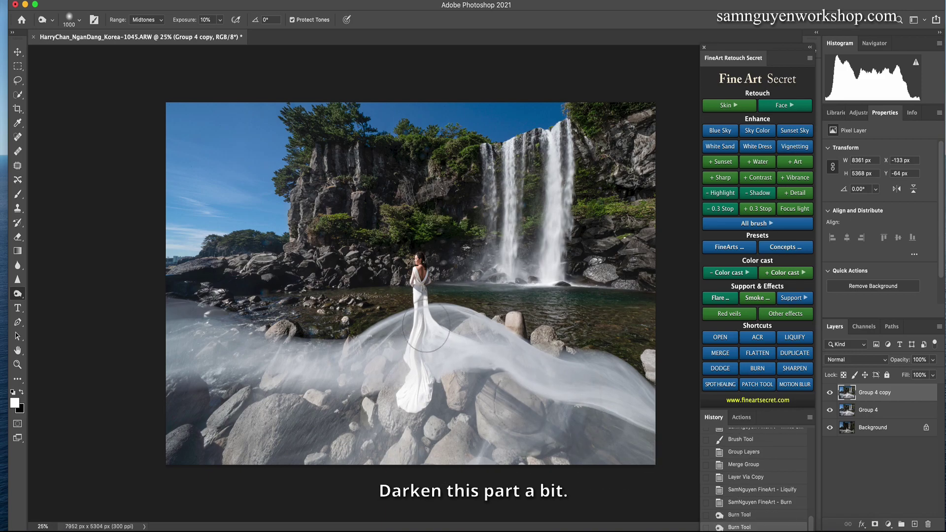
- Burn the lower part of the white dress and its train to bring out more fabric detail
click(411, 365)
key(bracketright)
key(bracketright)
key(bracketright)
click(413, 370)
click(414, 410)
click(413, 377)
- Enlarge the Burn brush and darken the foreground rocks across the image's bottom edge
key(bracketright)
key(bracketright)
key(bracketright)
key(bracketright)
key(bracketright)
key(bracketright)
key(bracketright)
key(bracketright)
key(bracketright)
key(bracketright)
key(bracketright)
key(bracketright)
key(bracketright)
drag(364, 439, 197, 434)
mouse_move(257, 439)
mouse_down()
mouse_move(228, 460)
mouse_move(575, 498)
mouse_up()
- Reduce the Burn brush to 600 px and darken the dress train's lower end
key(bracketleft)
key(bracketleft)
key(bracketleft)
key(bracketleft)
key(bracketleft)
key(bracketleft)
key(bracketleft)
key(bracketleft)
key(bracketleft)
key(bracketleft)
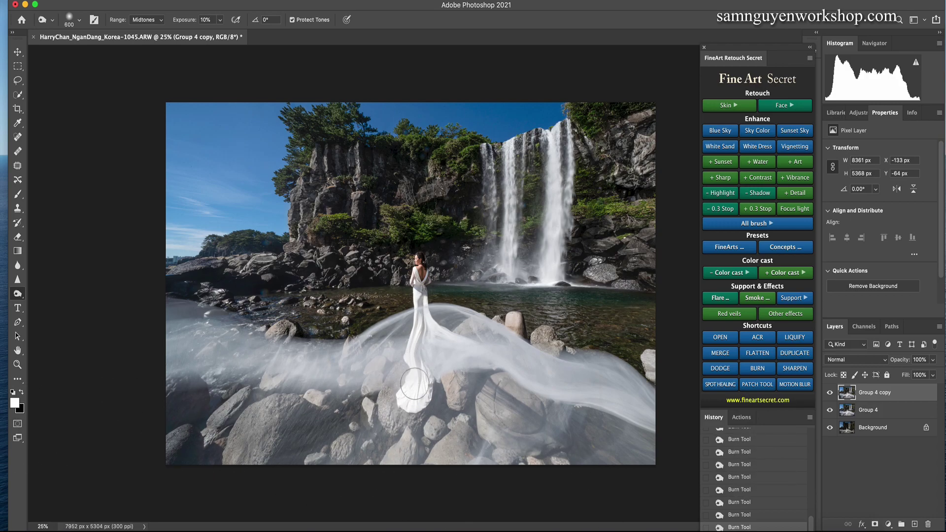
- Set the Burn brush to about 1200 px and darken the foreground toward the lower-right corner
key(bracketright)
key(bracketright)
key(bracketright)
key(bracketright)
key(bracketleft)
key(bracketleft)
key(bracketleft)
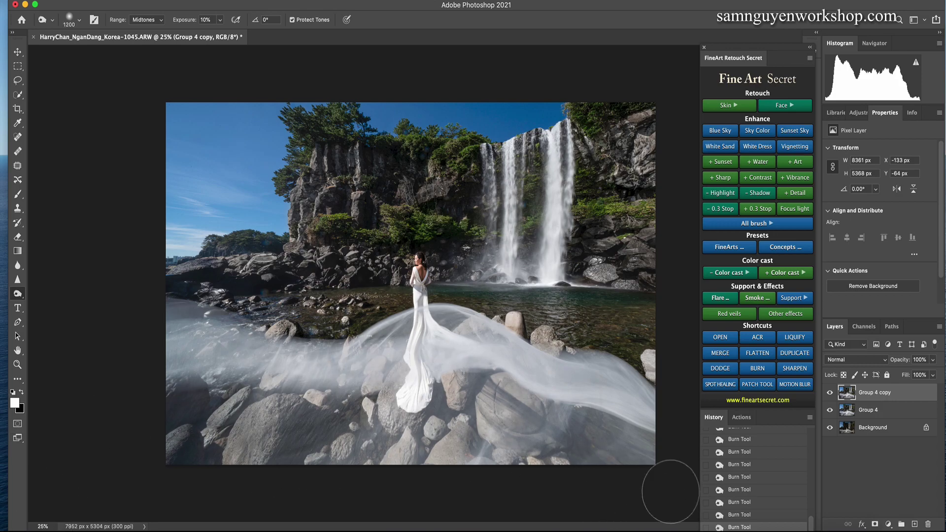
- Compare the image with and without the burned top layer
click(830, 394)
click(830, 393)
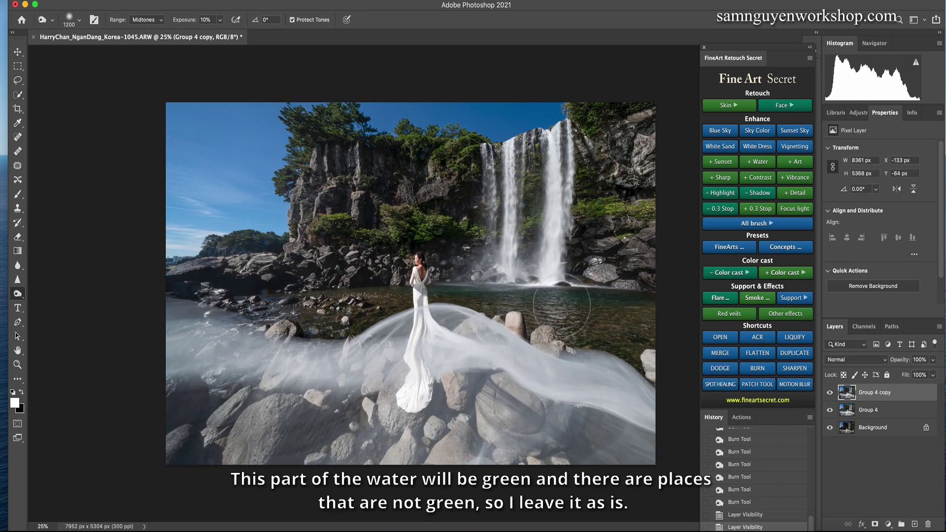
- Add a contrast brush layer and paint it over the green pool below the waterfall with a 600 px brush
click(748, 225)
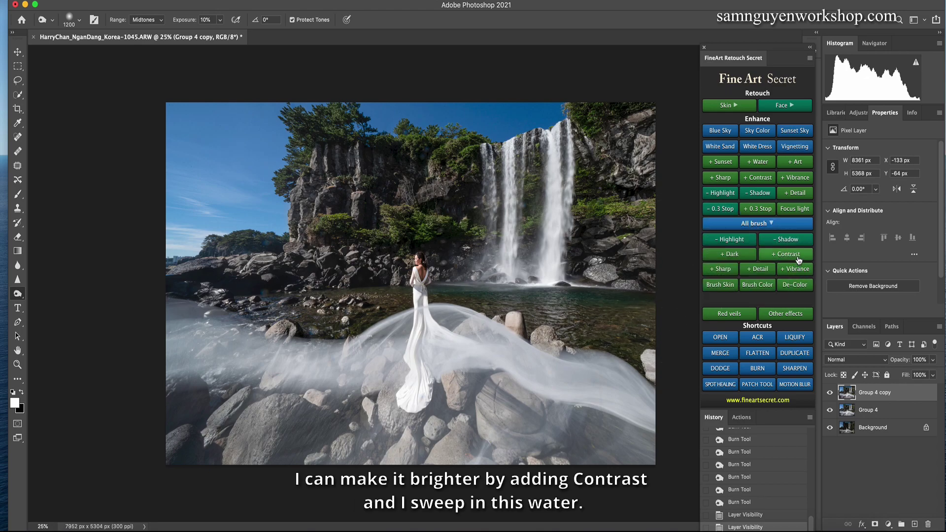
click(795, 259)
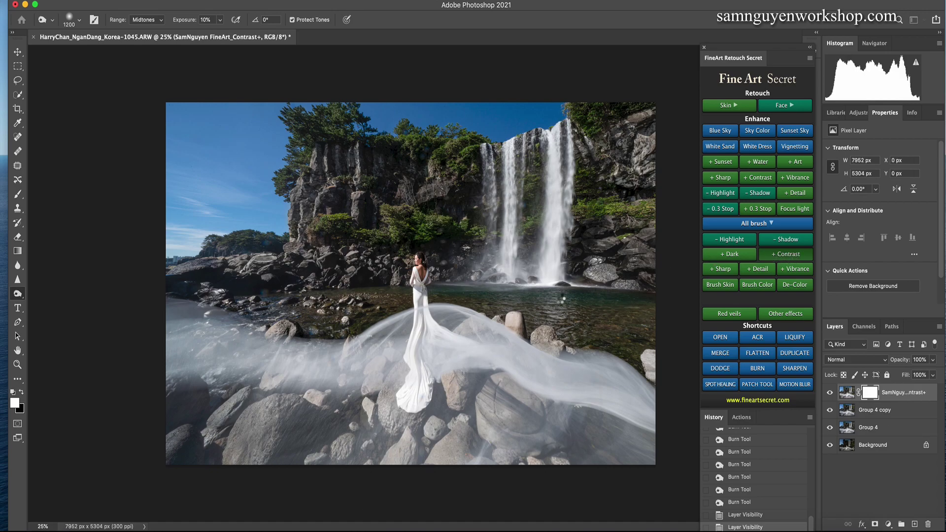
key(bracketright)
key(bracketright)
key(bracketright)
mouse_move(440, 292)
mouse_down()
mouse_move(505, 313)
mouse_move(484, 301)
mouse_move(594, 308)
mouse_move(572, 302)
mouse_move(663, 328)
mouse_up()
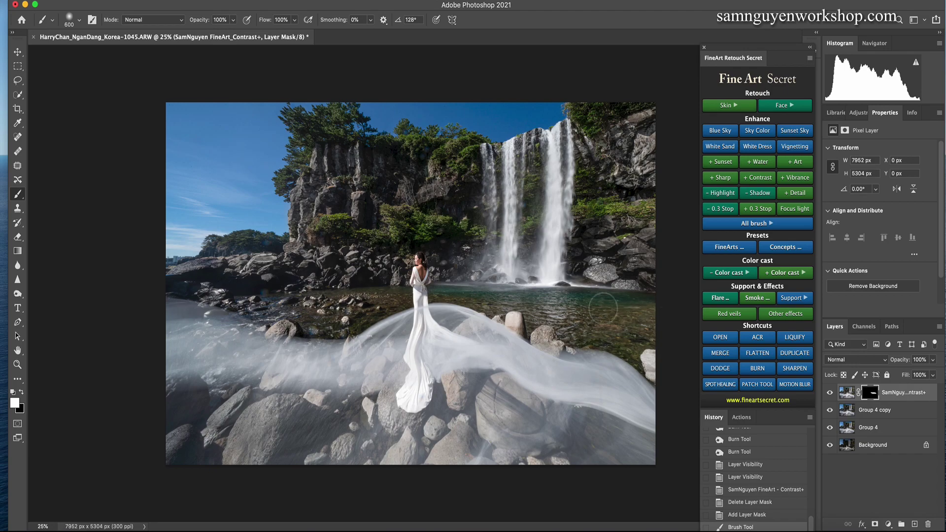
- Extend the contrast brushing across the water behind the bride and over the shallow water on the far left side
click(511, 281)
click(436, 292)
key(bracketleft)
key(bracketleft)
click(357, 311)
click(284, 301)
key(bracketright)
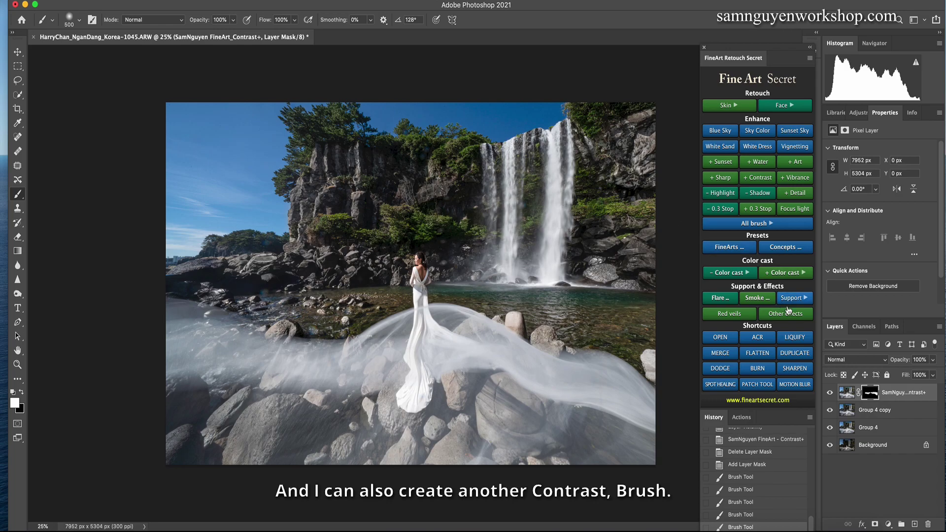
- Add a second contrast brush layer and paint it over the dark cliff rocks and greenery beside the waterfall
click(770, 227)
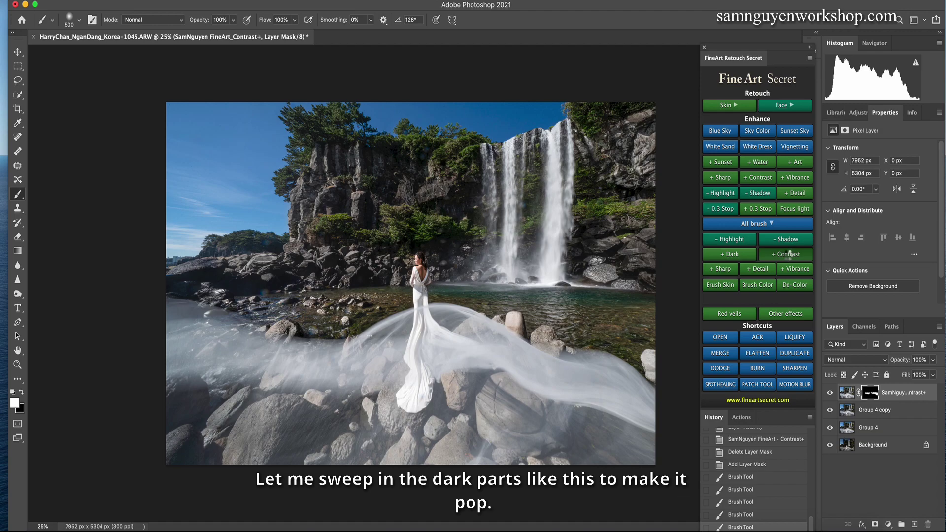
click(788, 254)
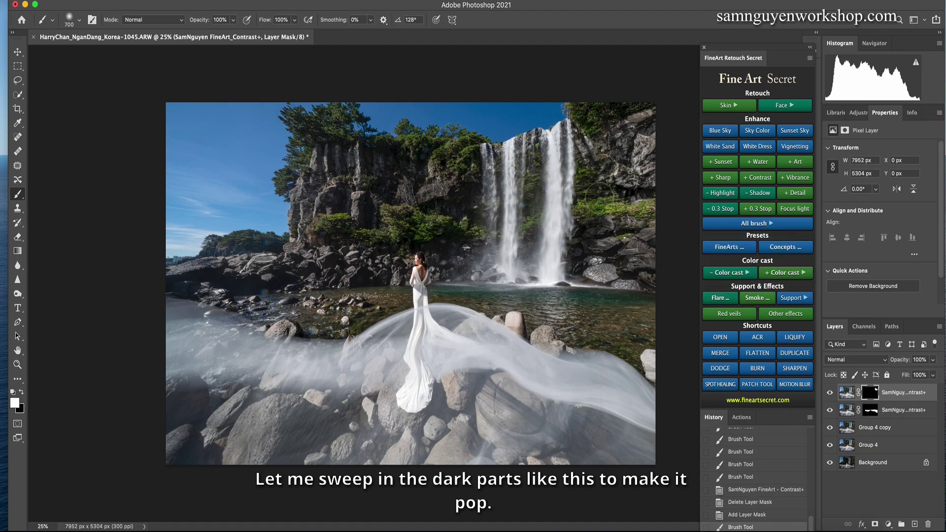
drag(459, 225, 478, 231)
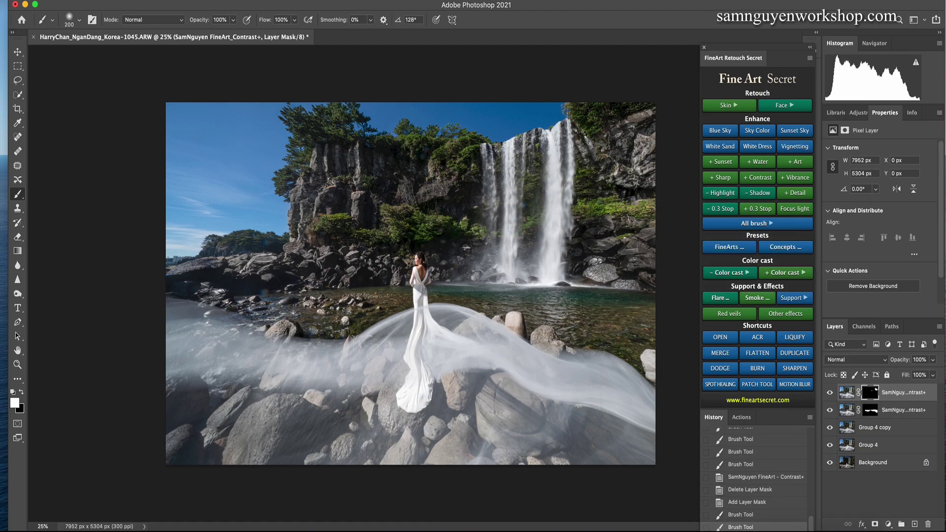
key(bracketleft)
click(418, 228)
key(bracketright)
click(376, 189)
click(401, 174)
click(367, 222)
- Paint contrast into the trees on top of the cliff with a brush of about 200 px and compare the layer off and on
key(bracketleft)
key(bracketleft)
key(bracketleft)
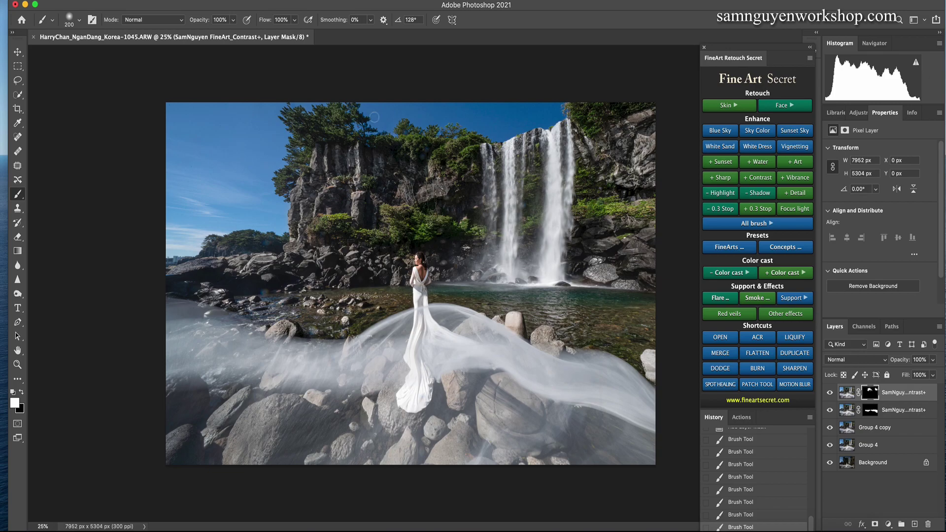
drag(310, 128, 340, 136)
key(bracketright)
key(bracketright)
key(bracketleft)
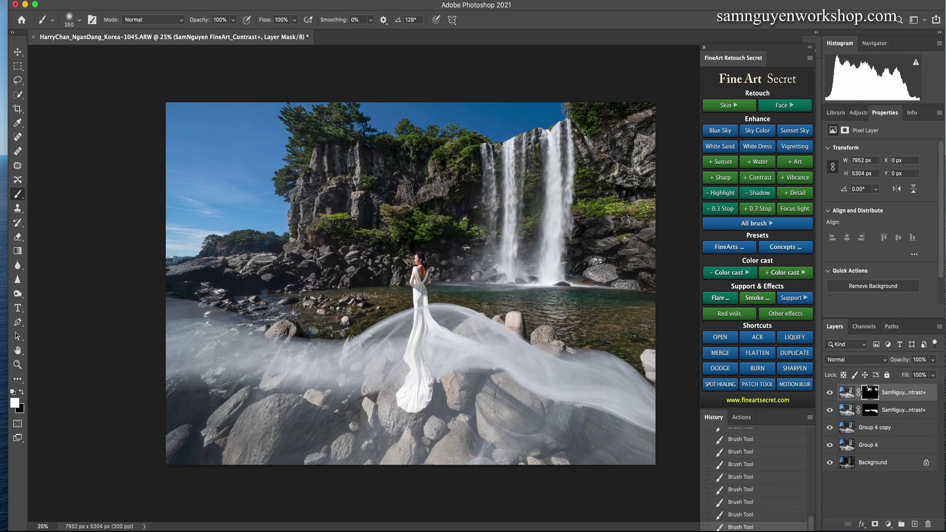
click(832, 393)
click(832, 392)
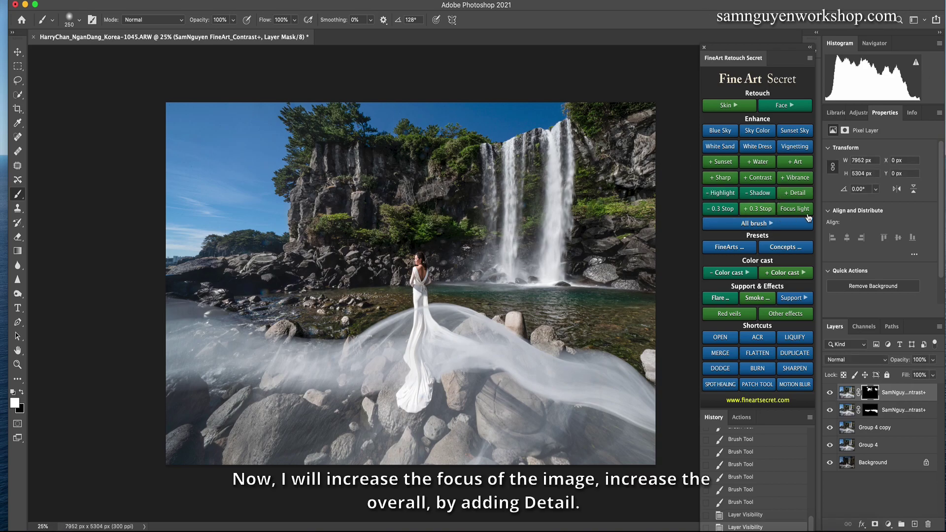
- Add overall detail to the image, reduce the detail layer's opacity to 35%, and compare it off and on
click(794, 195)
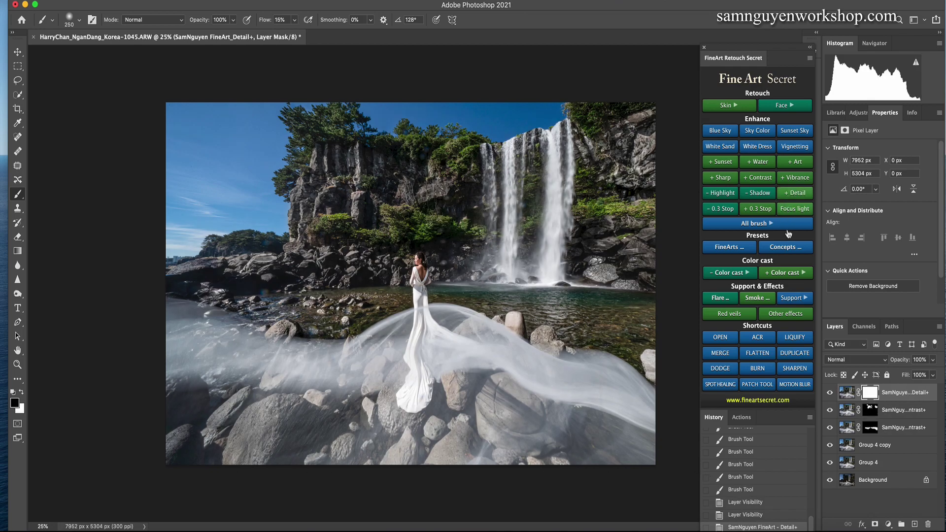
click(933, 361)
drag(919, 369, 902, 375)
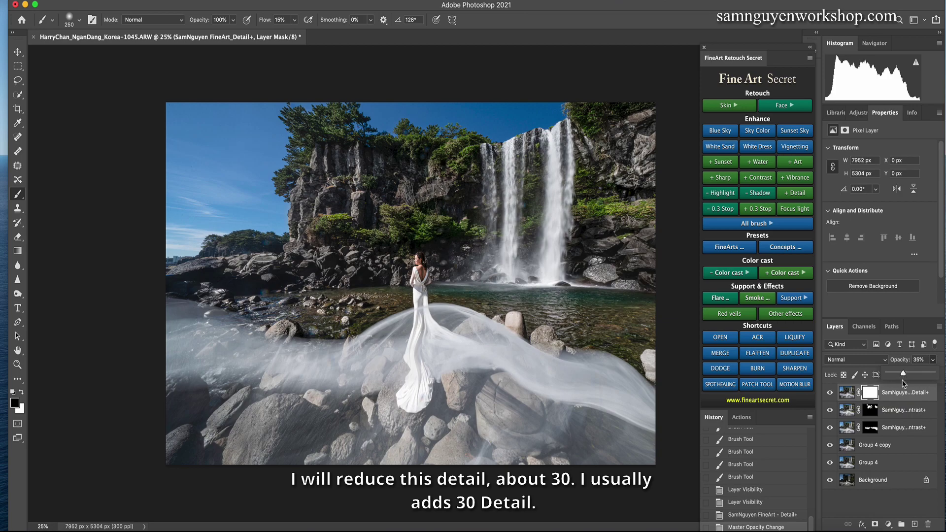
click(829, 393)
click(830, 393)
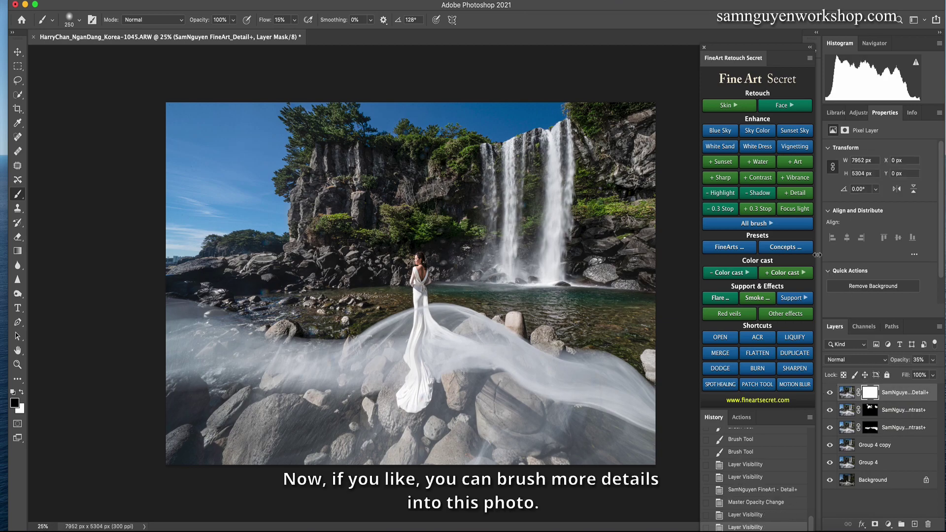
- Add a detail brush layer and paint it over the cliff base and the rocks on the left shore
click(763, 223)
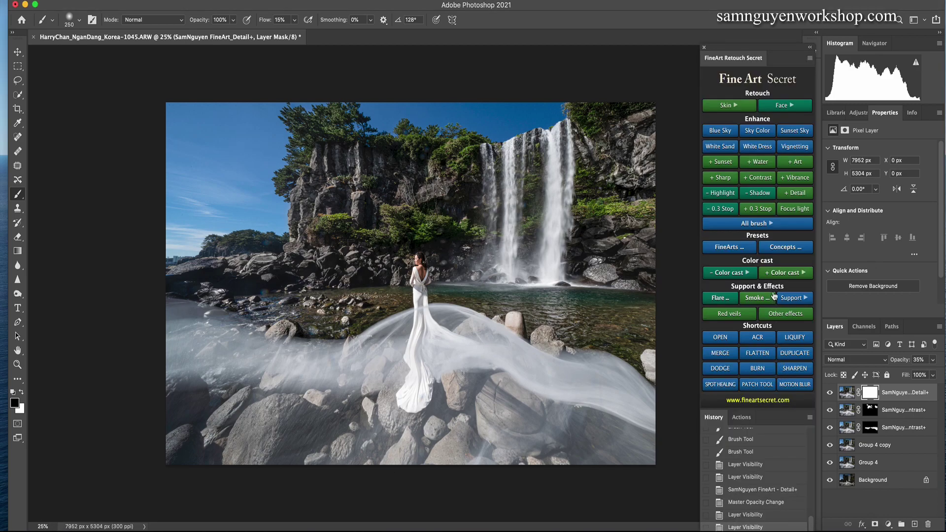
click(757, 223)
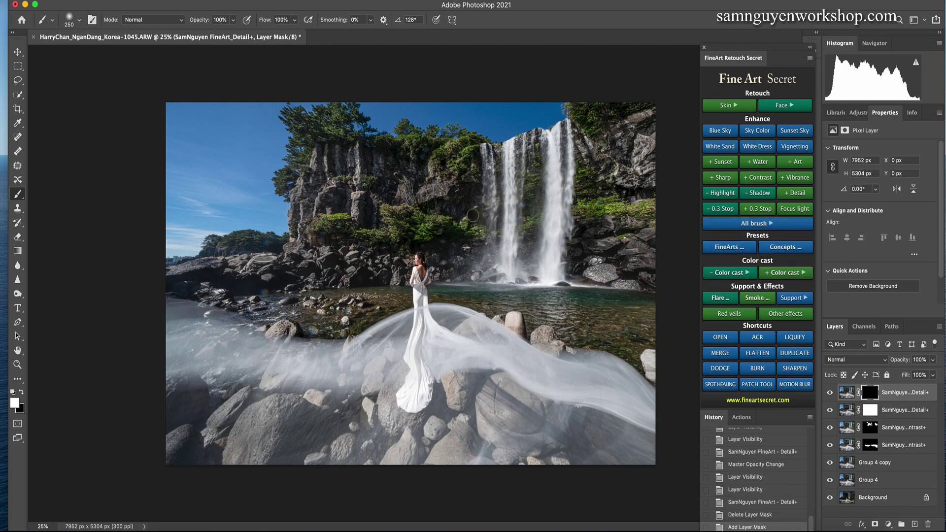
mouse_move(466, 215)
mouse_down()
mouse_move(360, 232)
mouse_move(384, 266)
mouse_up()
key(bracketright)
drag(276, 271, 310, 310)
- Paint extra detail over the area beside the dress, the rocks around the veil and the cliff right of the waterfall
key(bracketright)
key(bracketright)
key(bracketright)
key(bracketright)
key(bracketright)
key(bracketright)
key(bracketright)
key(bracketright)
key(bracketright)
key(bracketleft)
key(bracketleft)
key(bracketleft)
key(bracketleft)
key(bracketleft)
key(bracketleft)
key(bracketleft)
key(bracketleft)
key(bracketleft)
key(bracketleft)
key(bracketleft)
drag(414, 315, 473, 315)
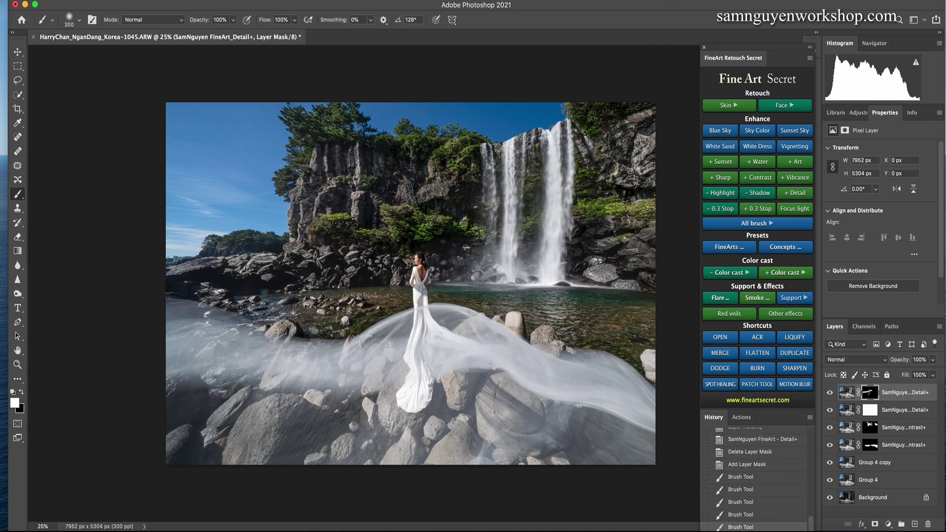
drag(535, 348, 498, 354)
mouse_move(497, 355)
mouse_down()
mouse_move(468, 345)
mouse_move(604, 254)
mouse_up()
key(bracketright)
key(bracketright)
key(bracketright)
key(bracketright)
key(bracketright)
key(bracketright)
key(bracketright)
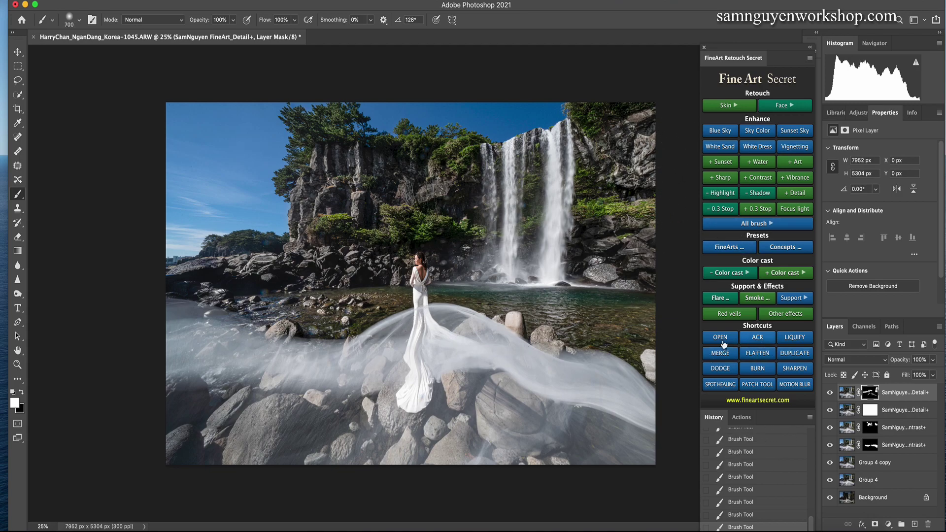
- Merge the visible layers into a new layer and dodge the right part of the veil with a 100 px brush
click(747, 369)
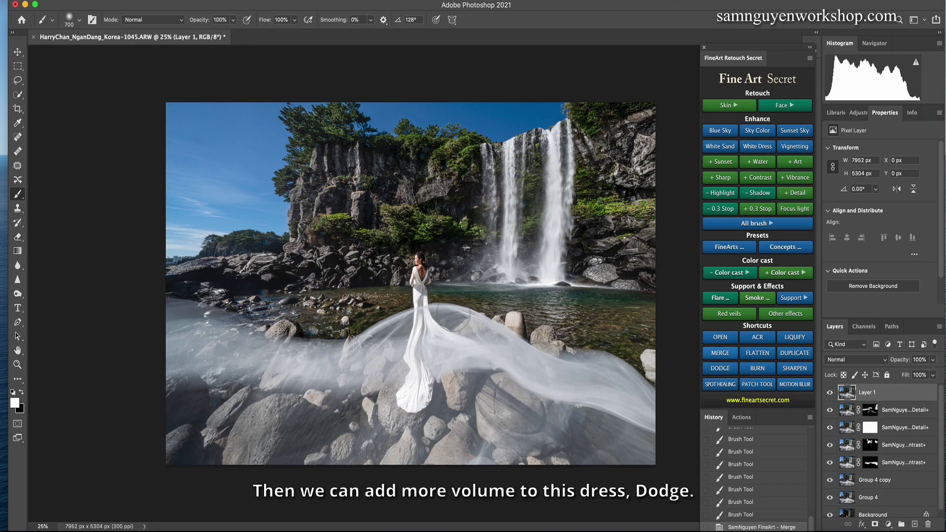
click(719, 373)
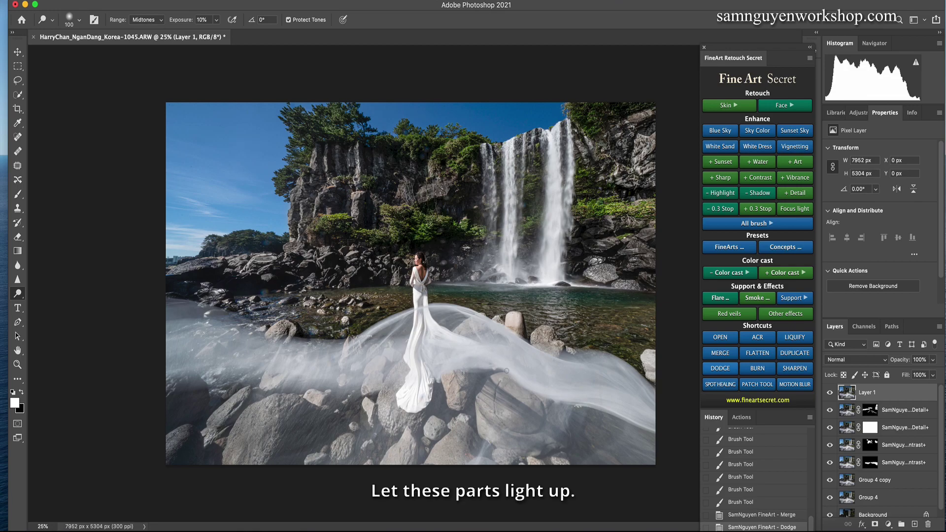
drag(548, 395, 564, 397)
mouse_move(566, 397)
mouse_down()
mouse_move(639, 410)
mouse_move(619, 404)
mouse_move(658, 400)
mouse_up()
drag(548, 360, 591, 375)
drag(643, 389, 650, 404)
- Enlarge the Dodge brush to 125 px and brighten the veil on the left of the dress
key(bracketright)
drag(276, 337, 216, 325)
drag(390, 333, 367, 353)
- Dodge the waterfall's streams so they stand out against the cliff
key(bracketright)
key(bracketright)
key(bracketright)
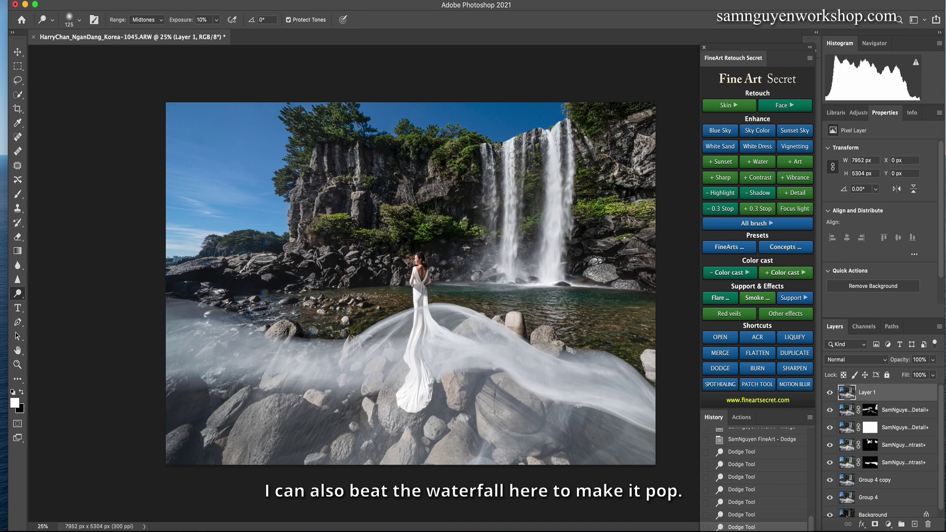
drag(502, 240, 510, 217)
key(bracketright)
key(bracketright)
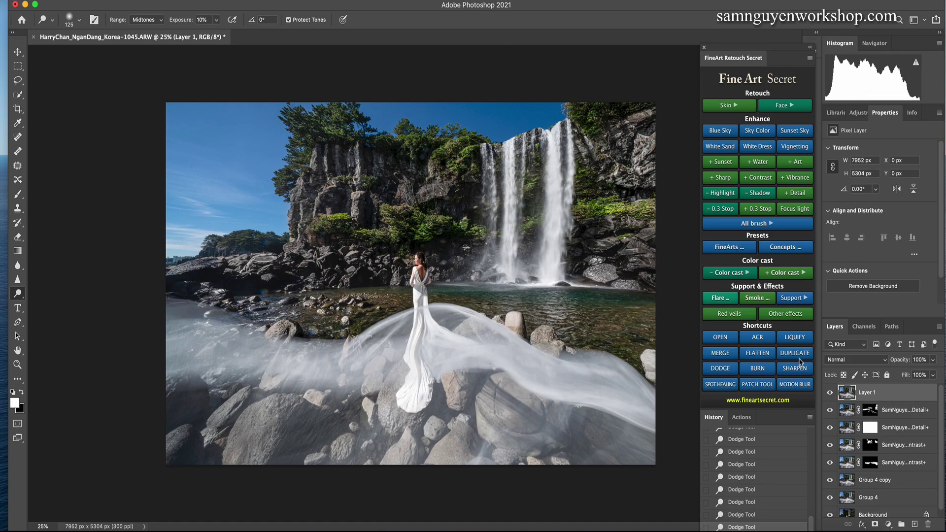
- Group all the retouching layers above the background and compare the finished edit with the original photo
scroll(922, 508, down, 1)
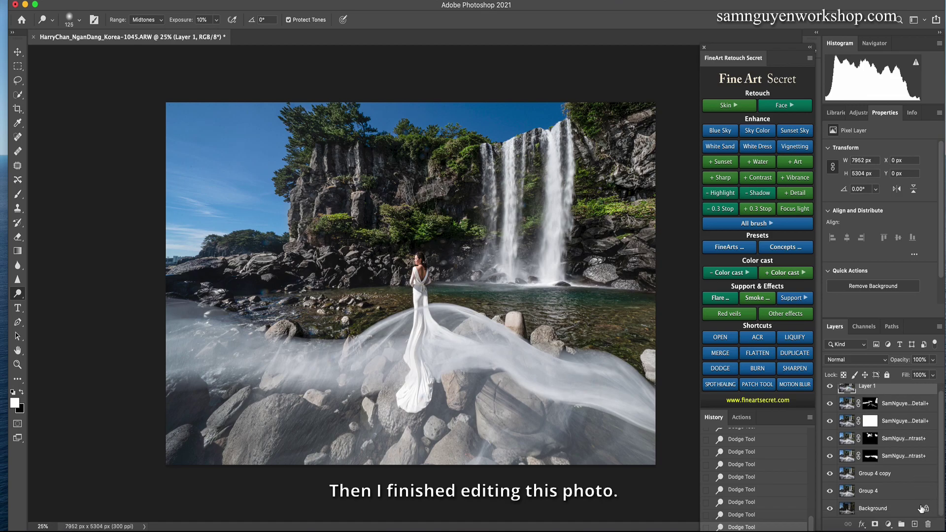
shift+click(891, 493)
key(super+g)
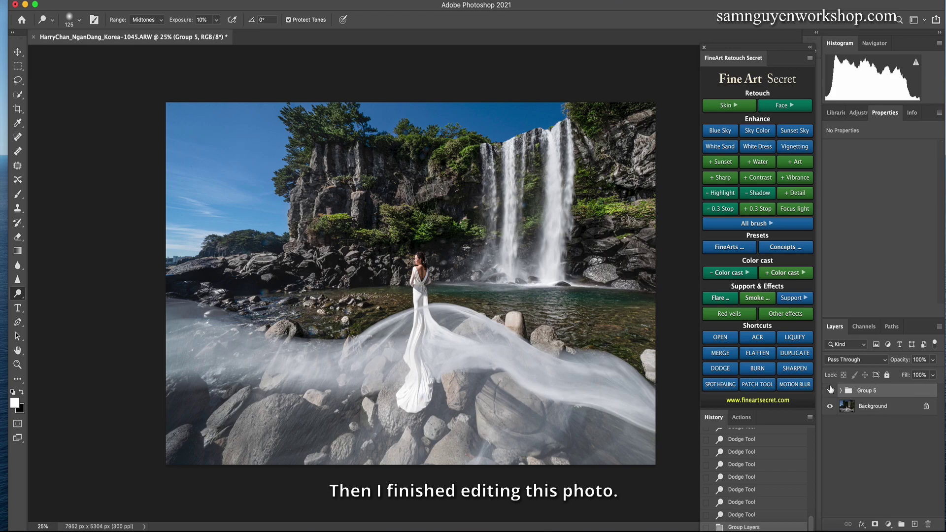
click(830, 390)
click(831, 390)
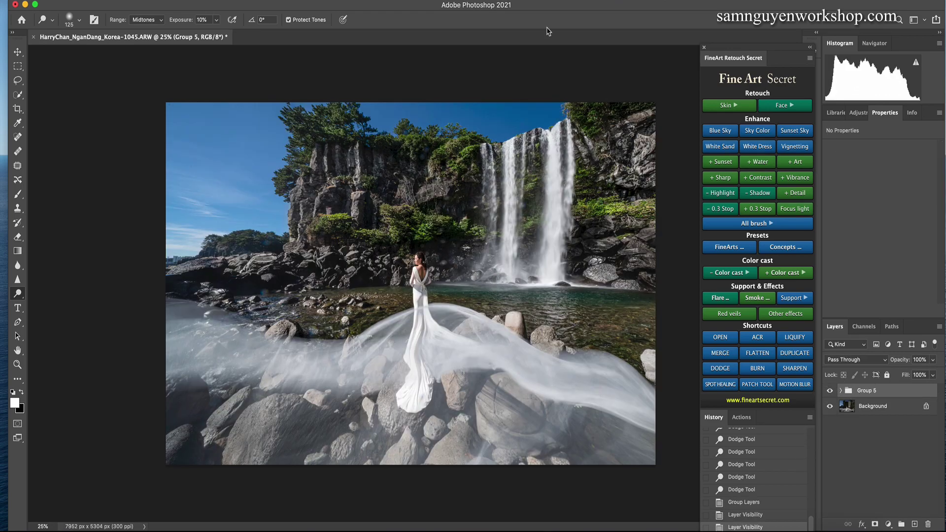